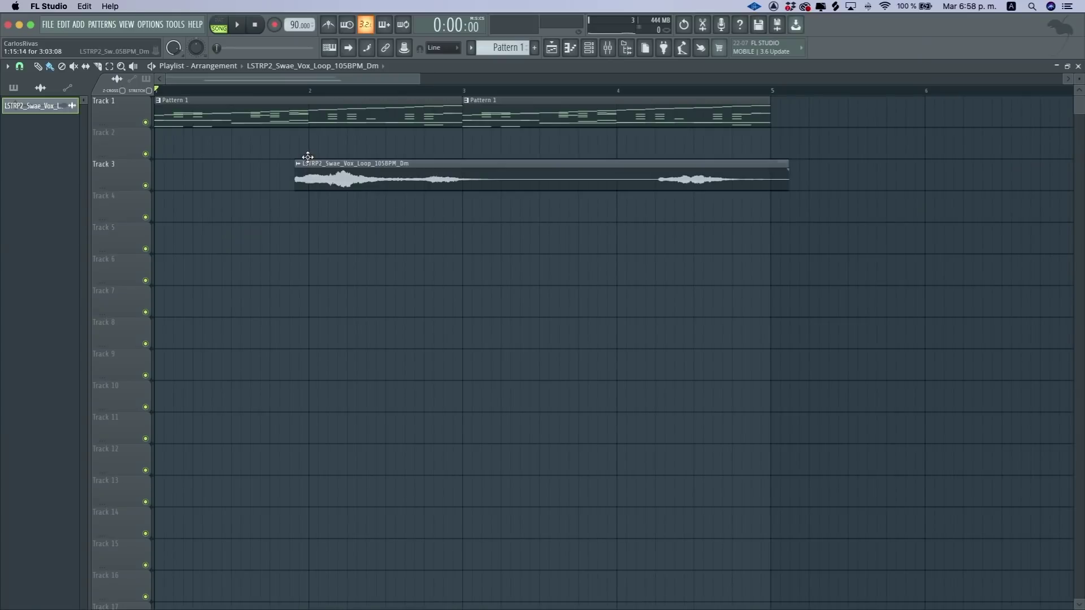
# - Move the LSTRP2_Swae_Vox_Loop clip to Track 2 so it starts at 1:07:00, and audition the placement
pyautogui.press('space')
pyautogui.press('space')
pyautogui.moveTo(333, 173); pyautogui.dragTo(254, 124)
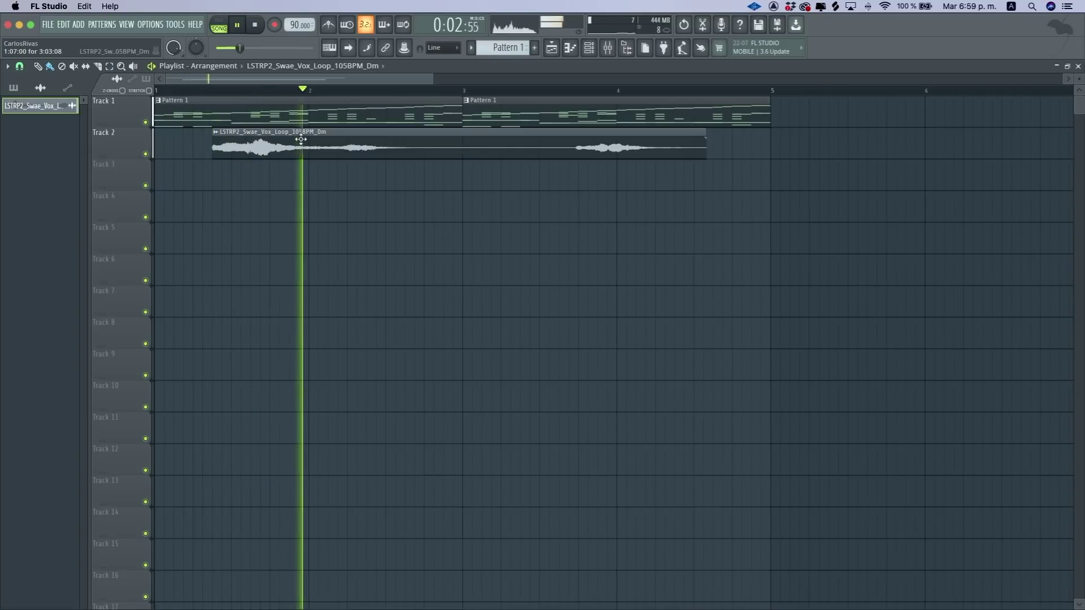
pyautogui.press('space')
# - Slice the vocal clip just before bar 2 and before its second phrase, and delete the middle section
pyautogui.moveTo(306, 134); pyautogui.dragTo(305, 167)
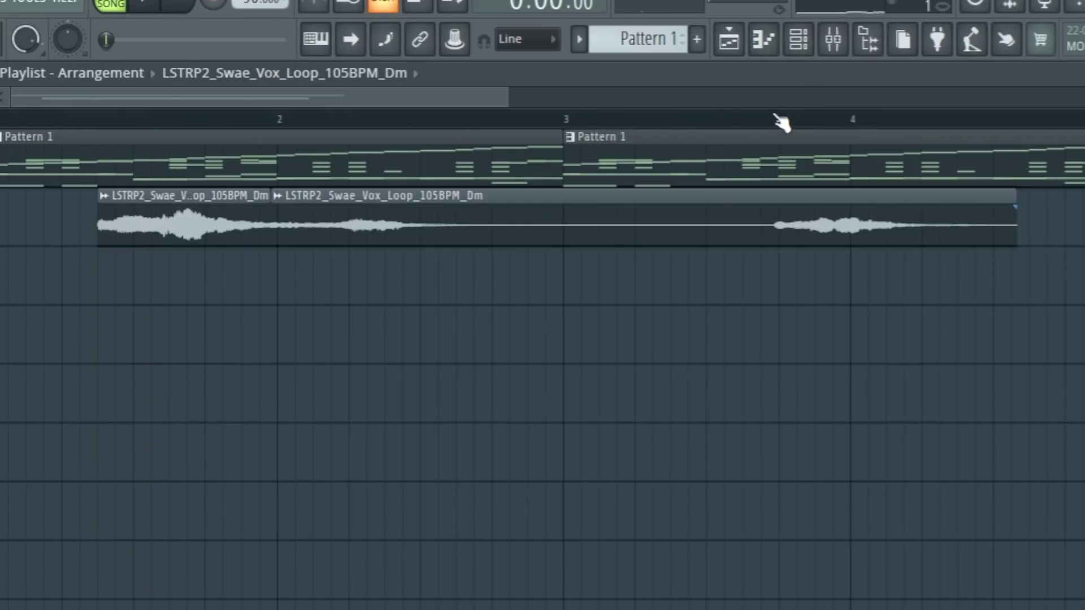
pyautogui.click(782, 122)
pyautogui.moveTo(758, 213); pyautogui.dragTo(760, 243)
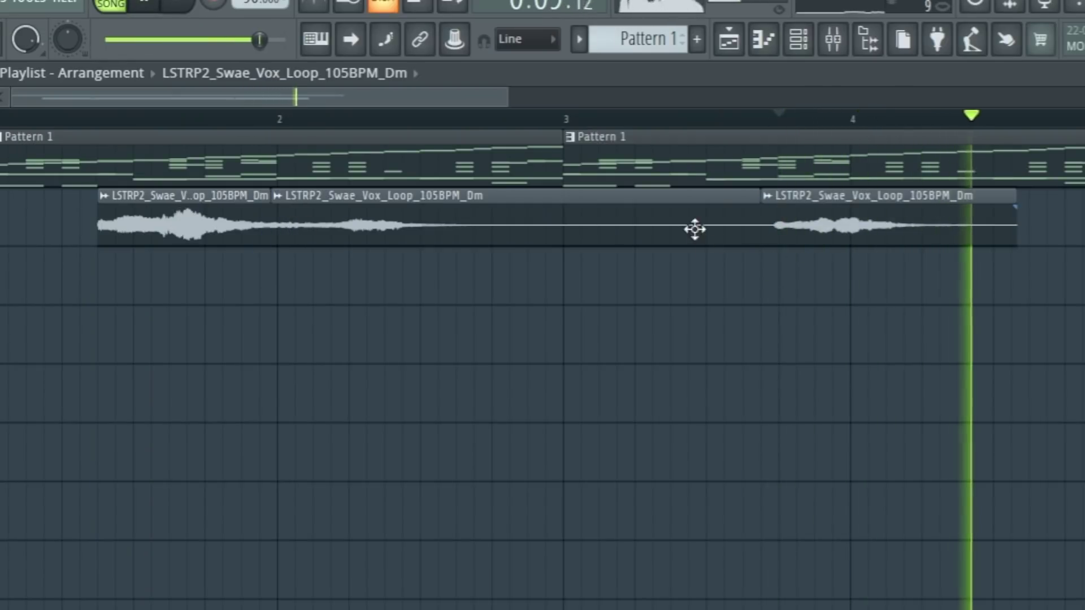
pyautogui.rightClick(695, 229)
pyautogui.press('space')
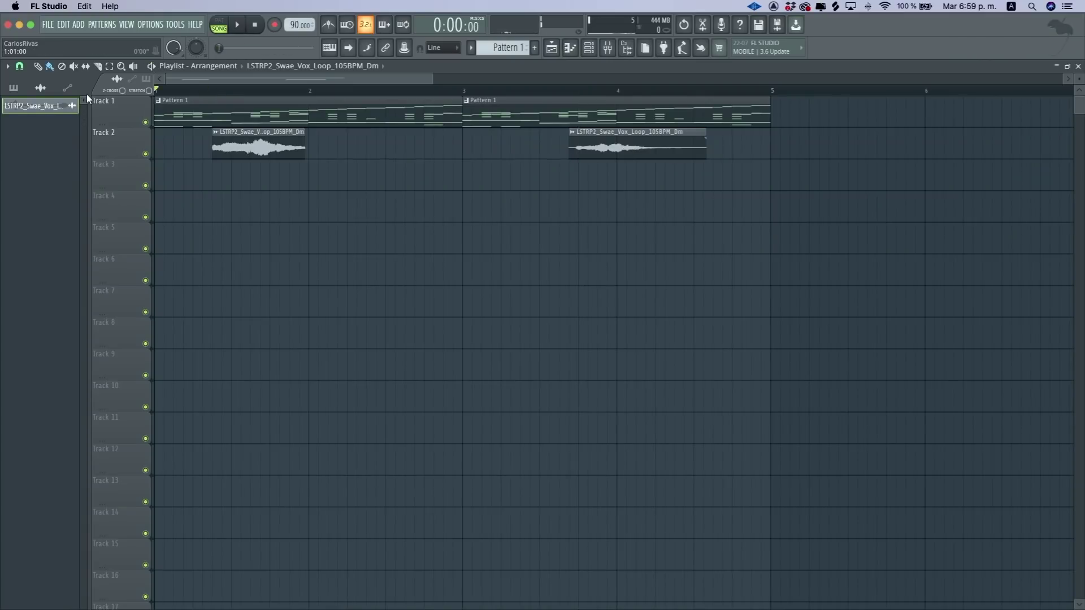
# - Shift the second vocal slice earlier on Track 2 to start around 2:06, auditioning it with the pattern
pyautogui.press('space')
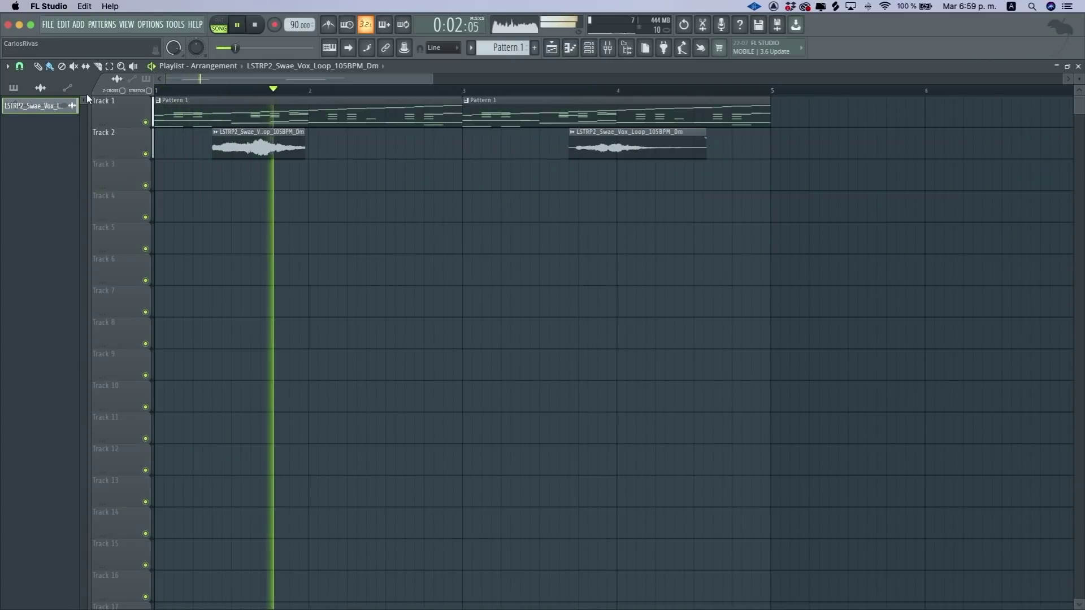
pyautogui.press('space')
pyautogui.moveTo(635, 153); pyautogui.dragTo(441, 148)
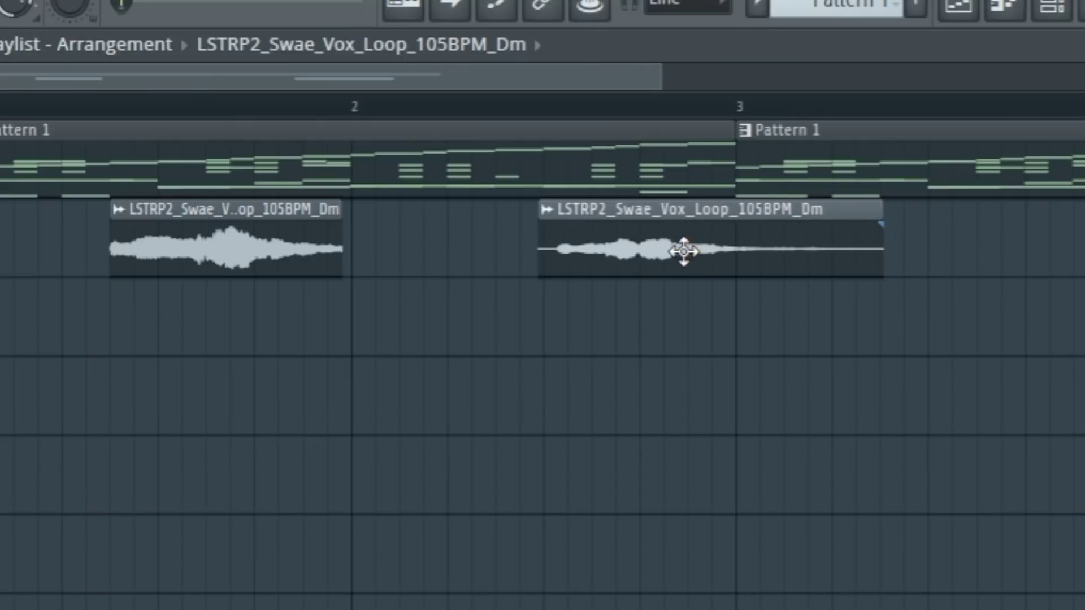
pyautogui.moveTo(684, 251); pyautogui.dragTo(671, 252)
pyautogui.press('space')
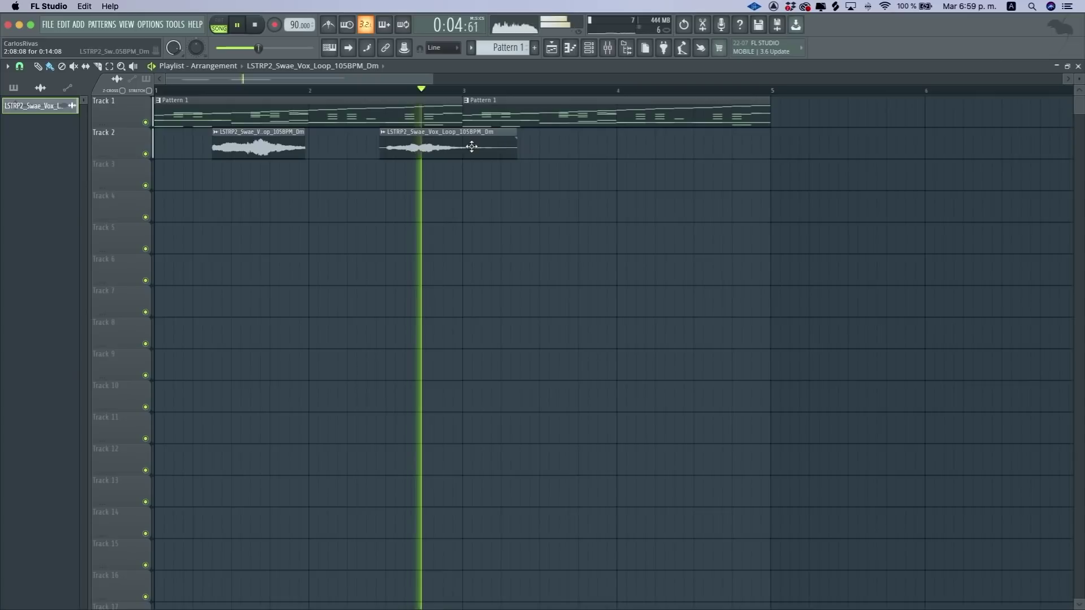
pyautogui.press('space')
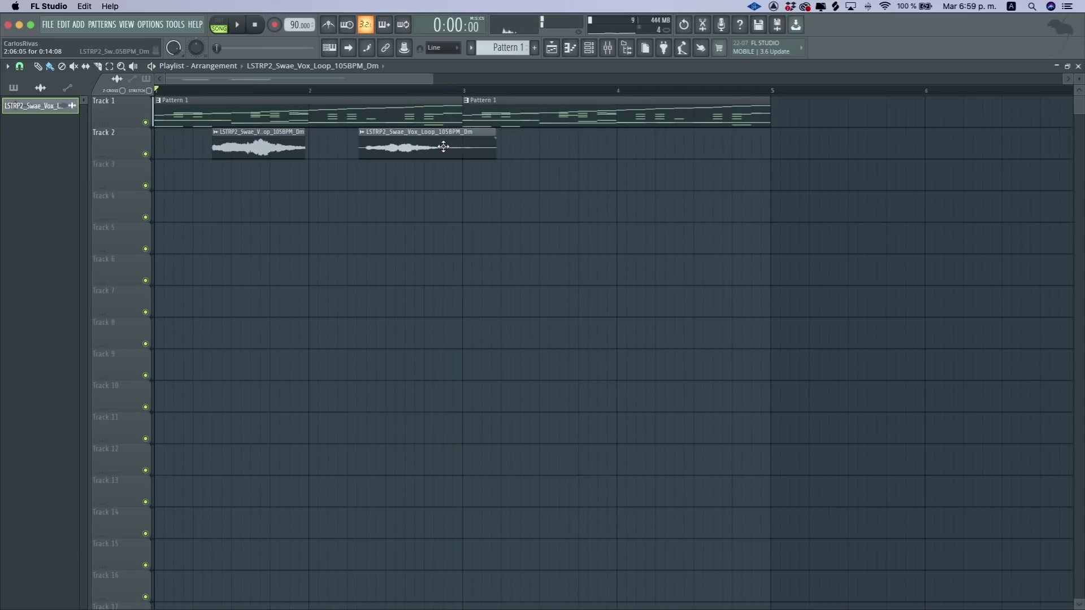
pyautogui.press('space')
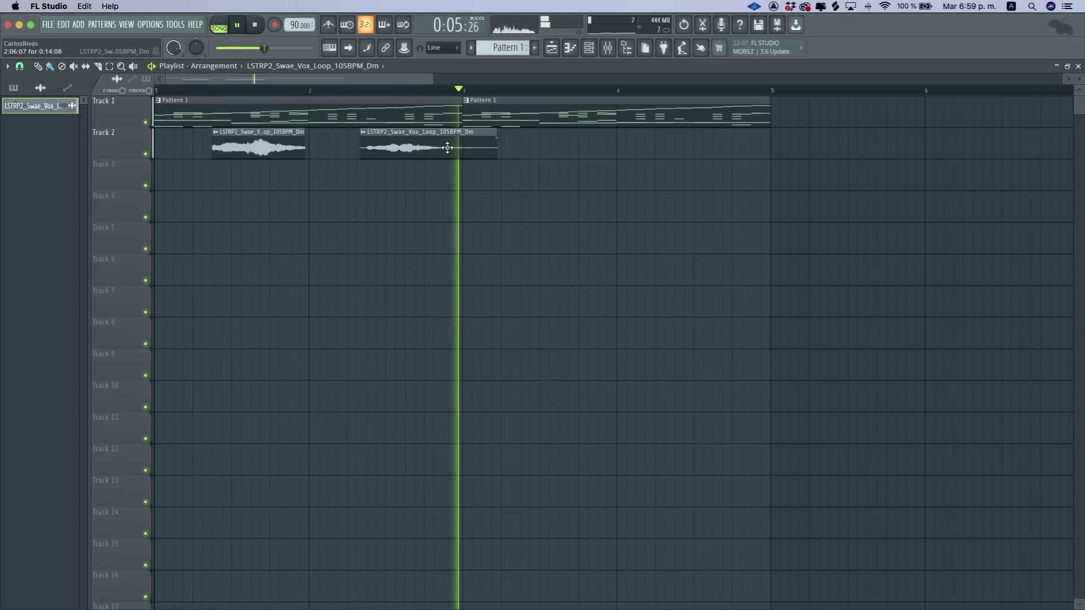
pyautogui.press('space')
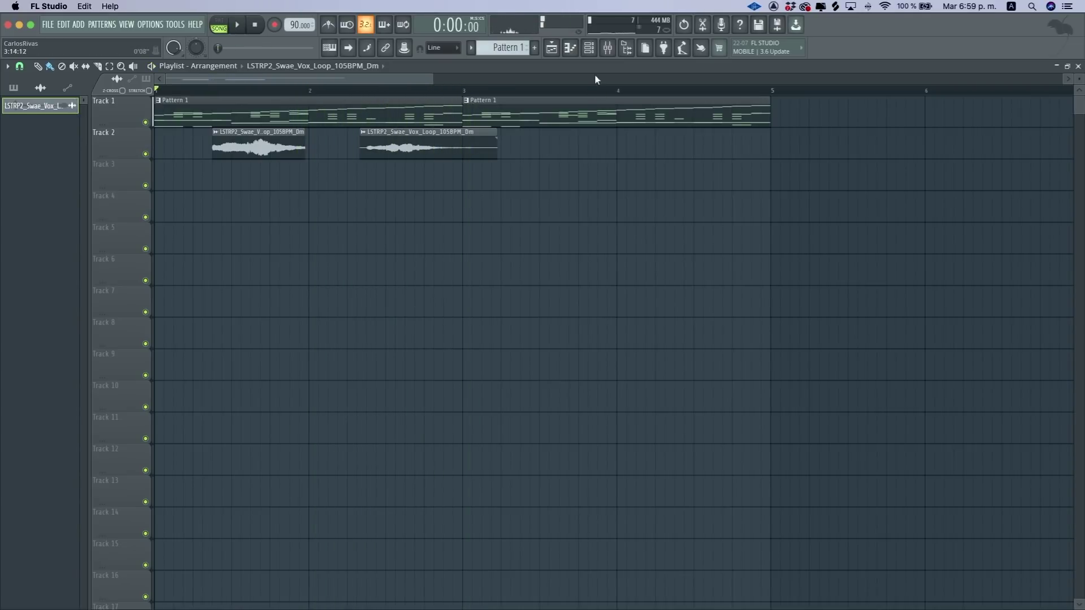
# - Close the Playlist and route the vocal loop channel to mixer insert 10
pyautogui.click(1078, 66)
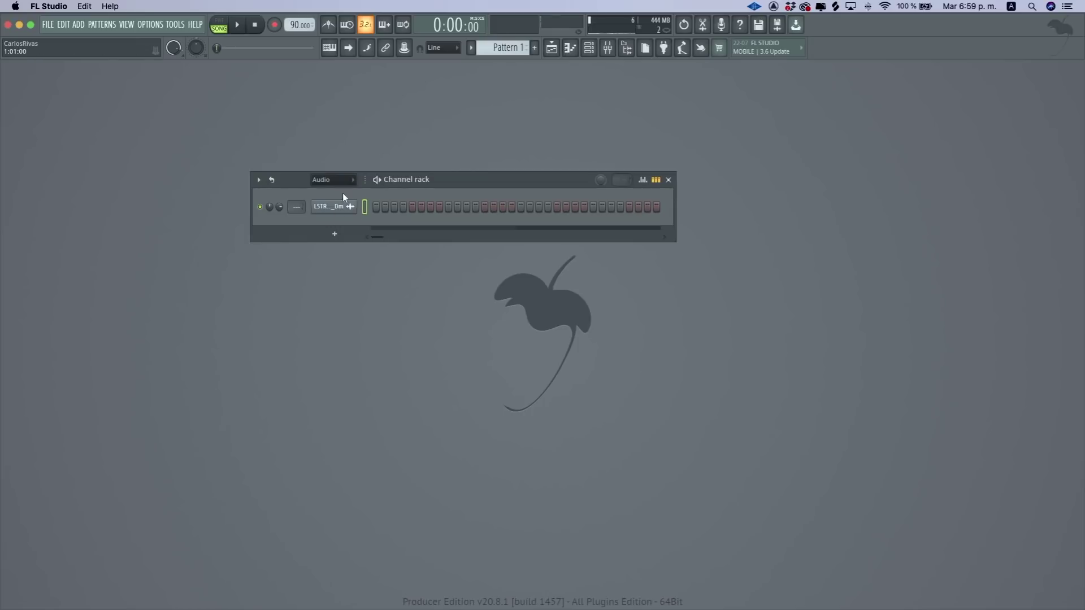
pyautogui.click(608, 48)
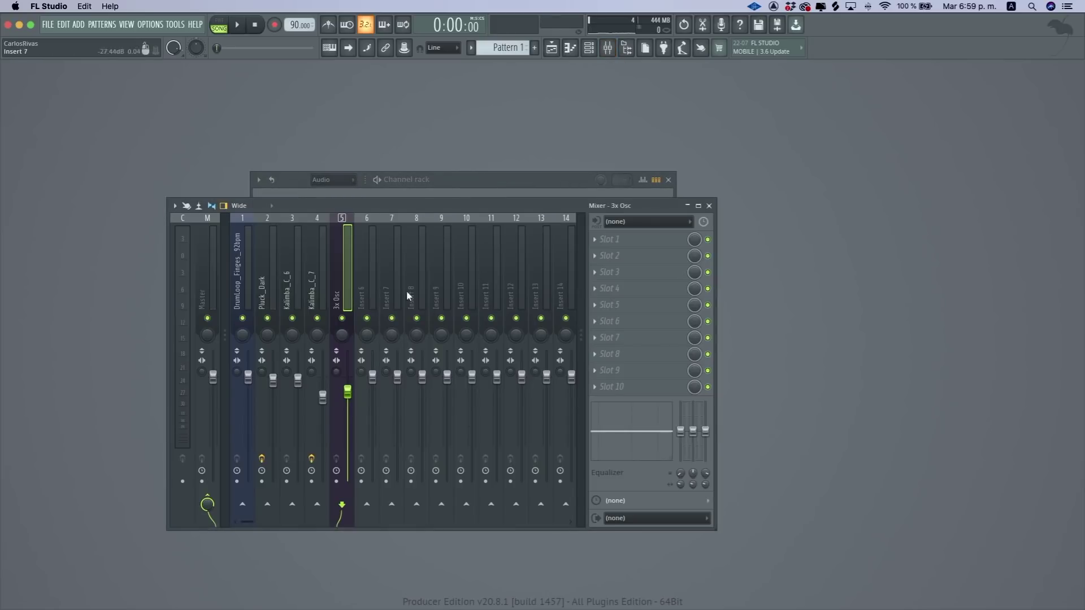
pyautogui.hotkey('ctrl', 'l')
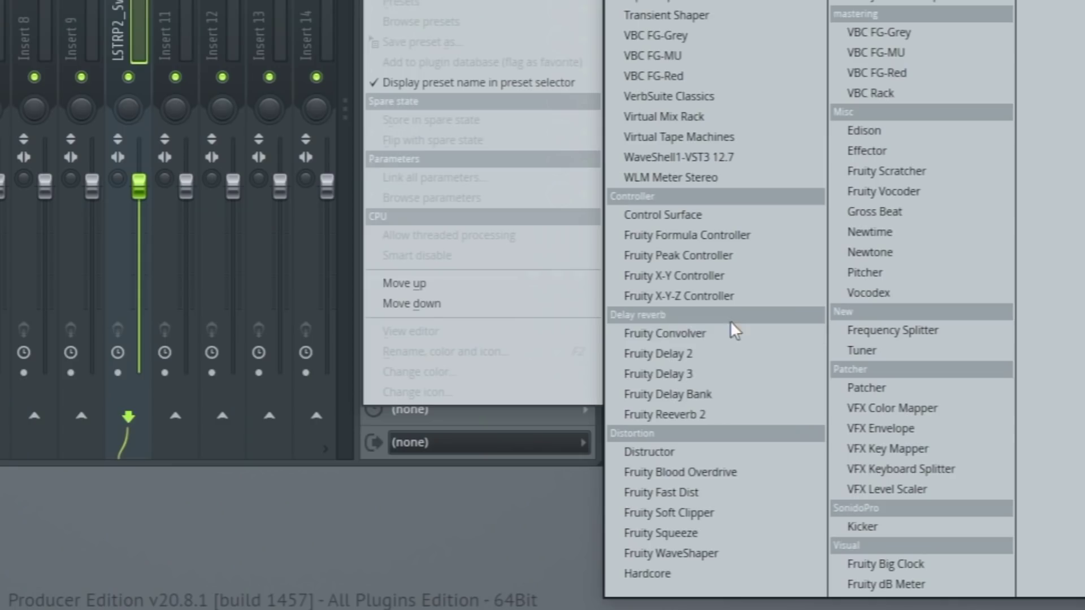
# - Load Fruity Reeverb 2 in slot 1 of the vocal's mixer track and enlarge its room size
pyautogui.click(709, 414)
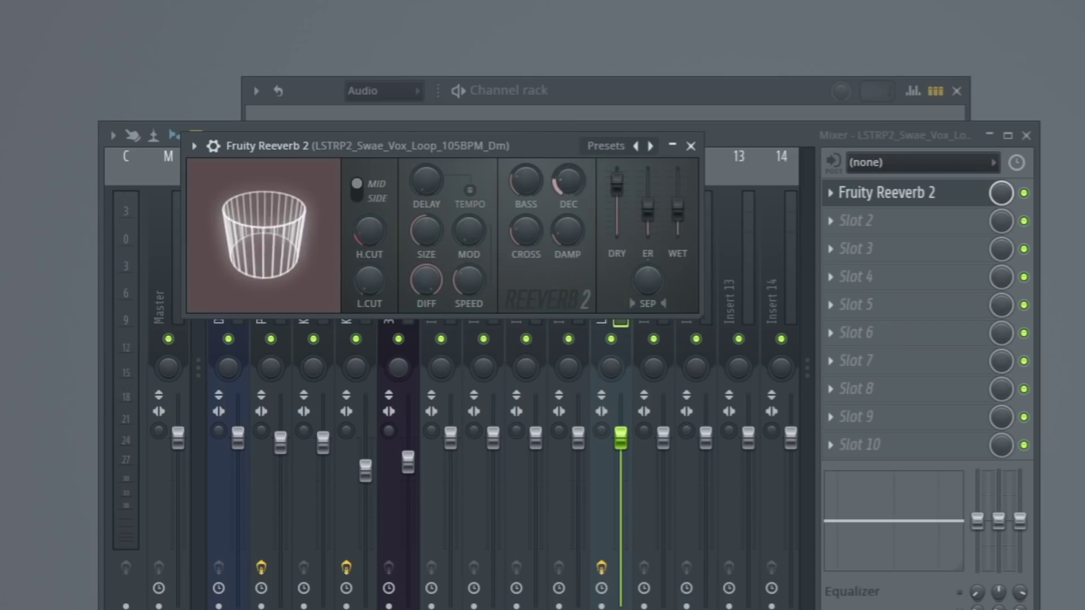
pyautogui.moveTo(427, 232); pyautogui.dragTo(439, 277)
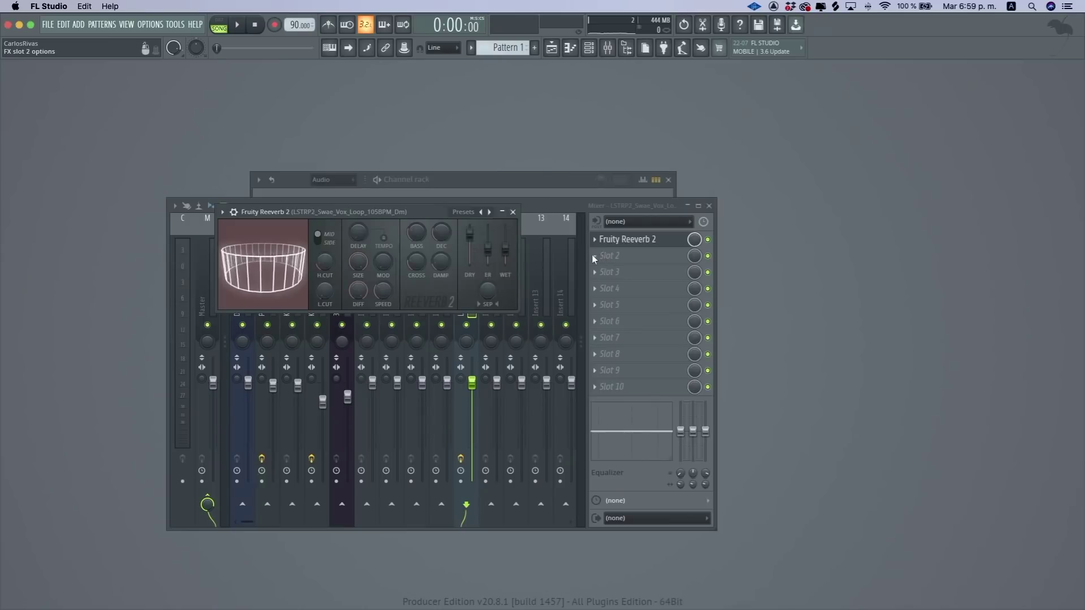
pyautogui.click(865, 231)
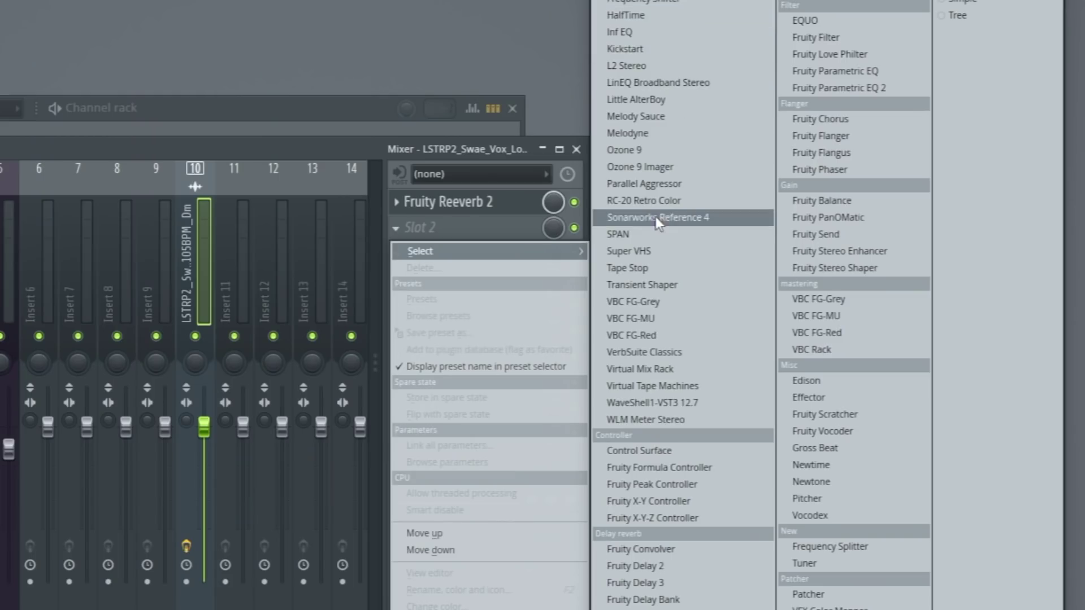
pyautogui.click(760, 238)
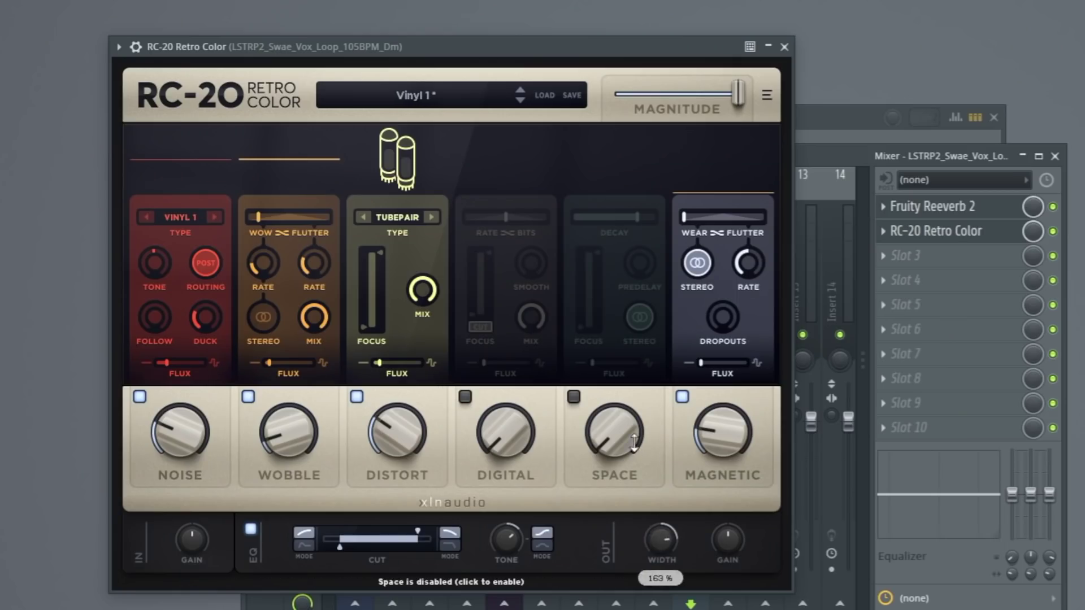
pyautogui.moveTo(634, 442); pyautogui.dragTo(563, 236)
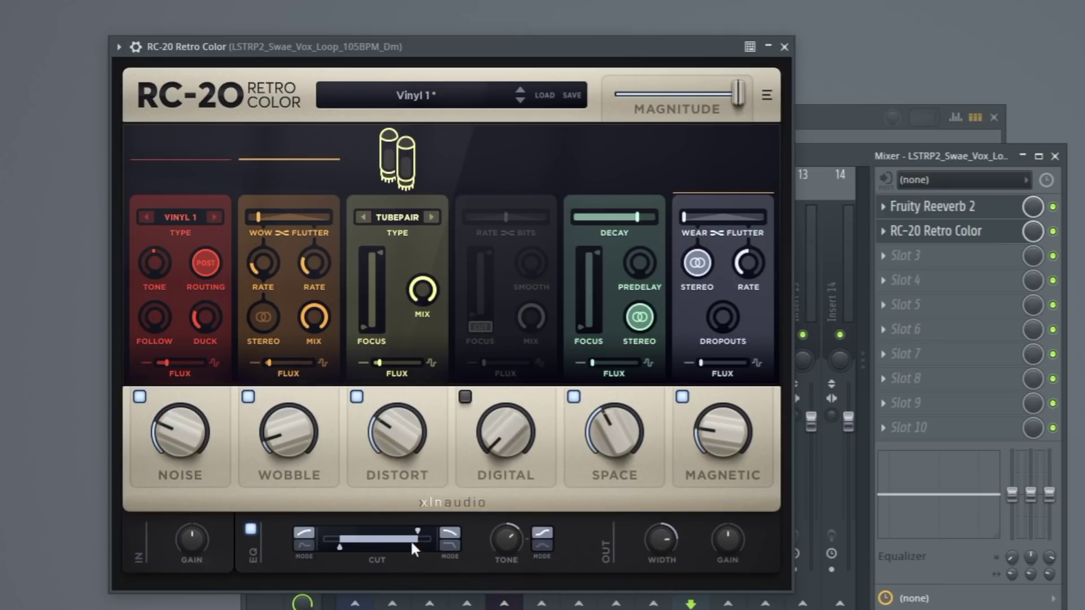
pyautogui.click(882, 233)
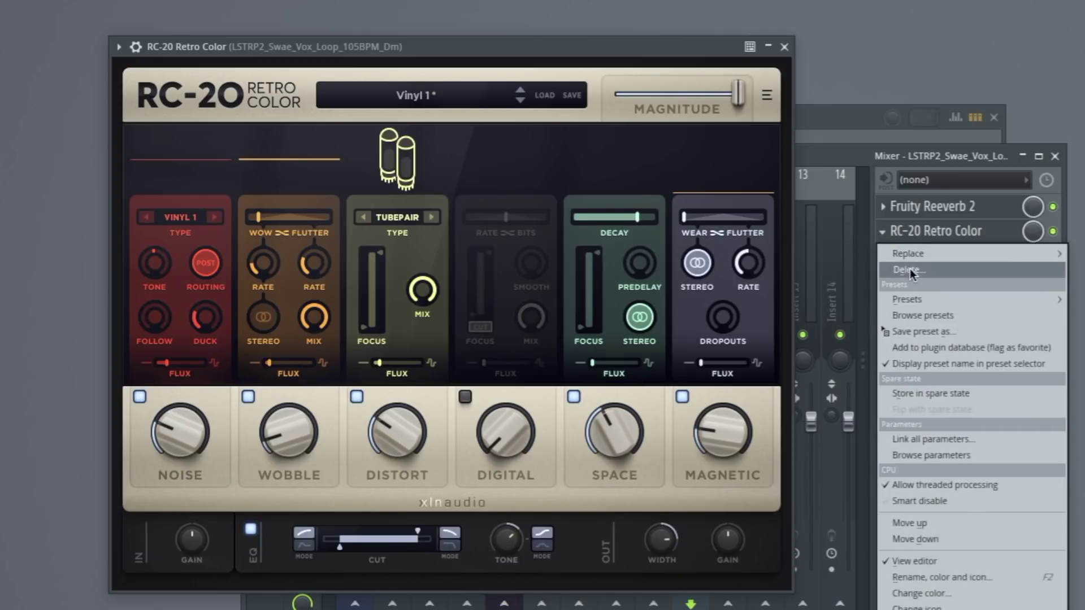
pyautogui.click(913, 271)
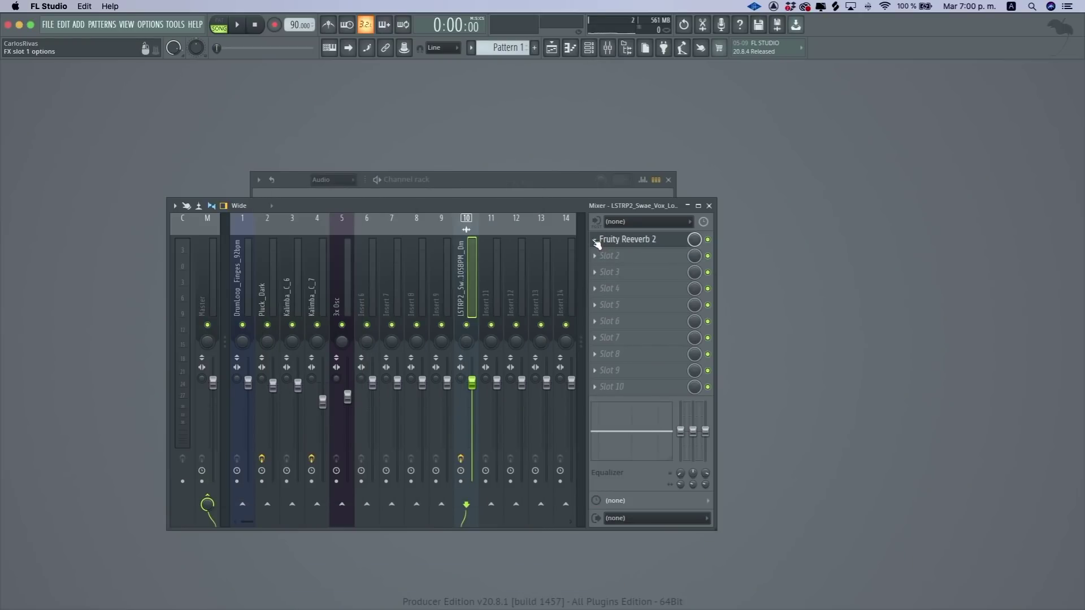
# - Move Fruity Reeverb 2 down to slot 2 and load Fruity Fast Dist in slot 1
pyautogui.click(597, 243)
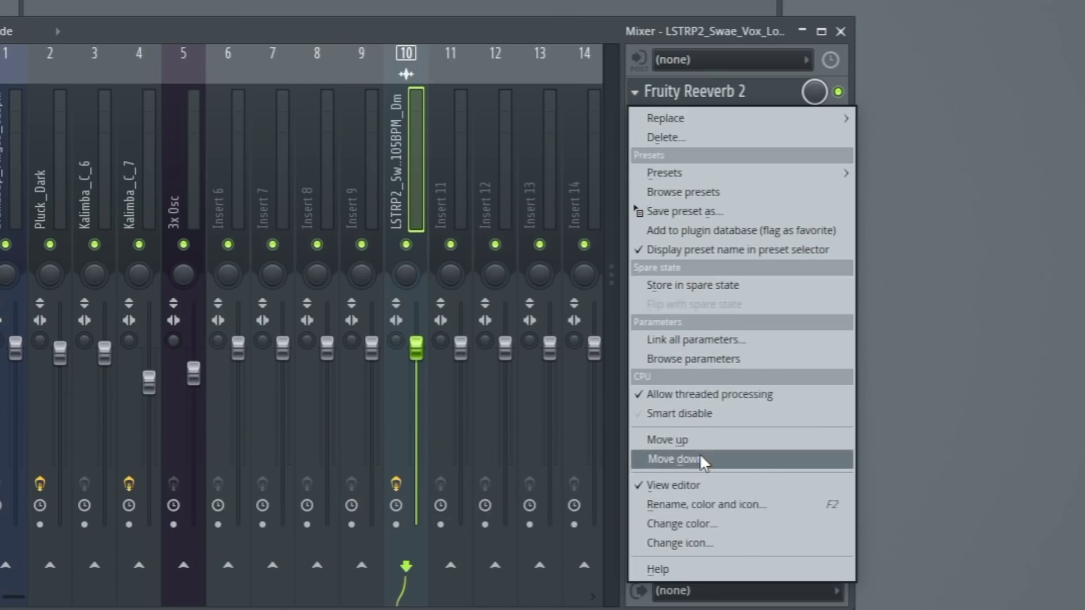
pyautogui.click(633, 443)
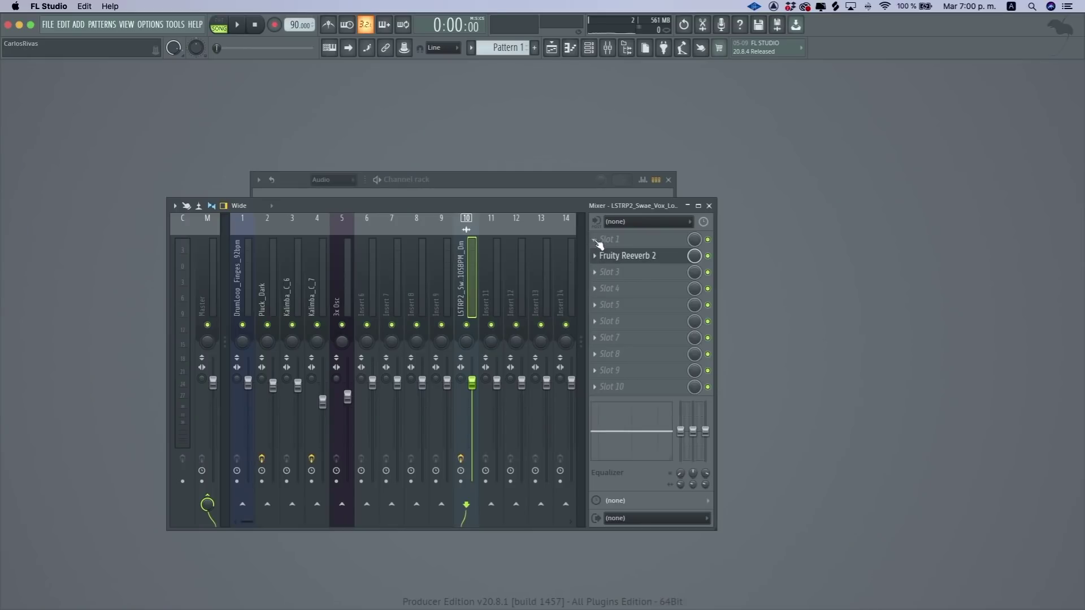
pyautogui.click(597, 241)
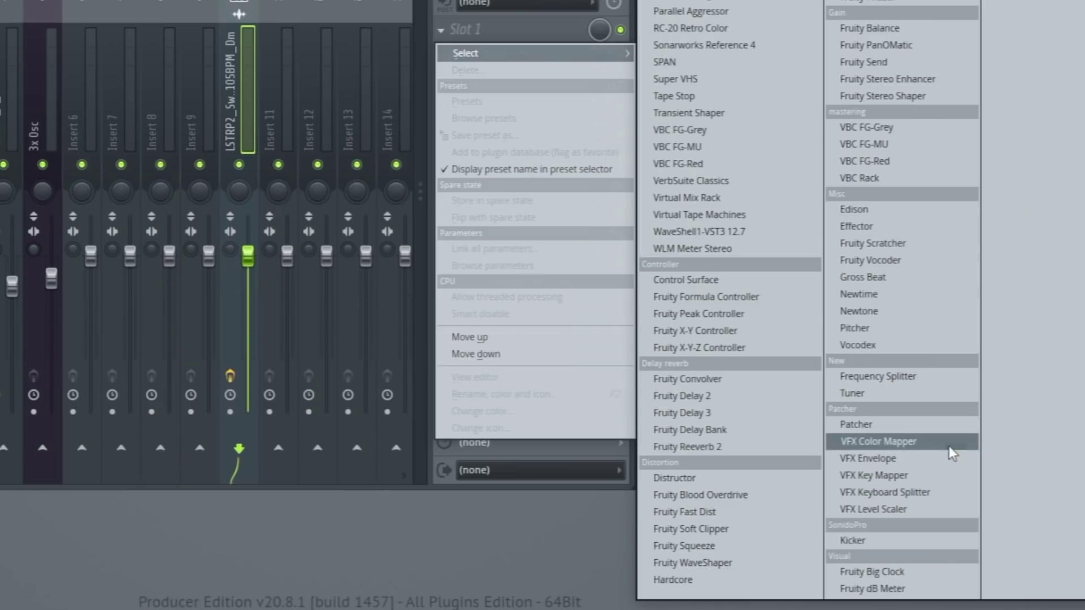
pyautogui.click(774, 511)
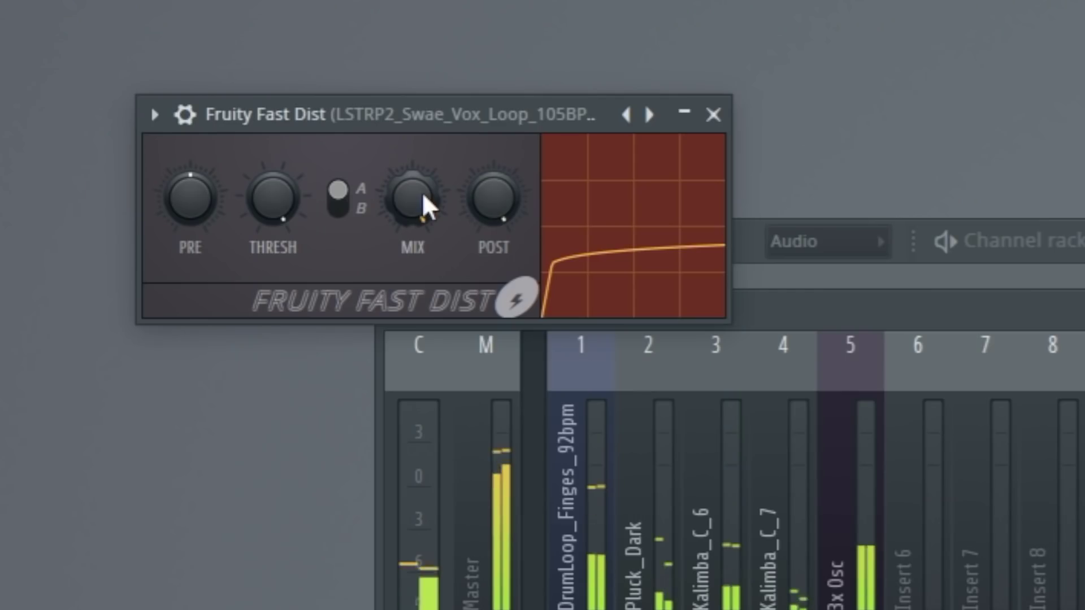
# - Adjust the Fruity Fast Dist mix amount during playback and lower the vocal track's mixer volume to about 42%
pyautogui.moveTo(183, 162); pyautogui.dragTo(182, 170)
pyautogui.moveTo(413, 198); pyautogui.dragTo(413, 201)
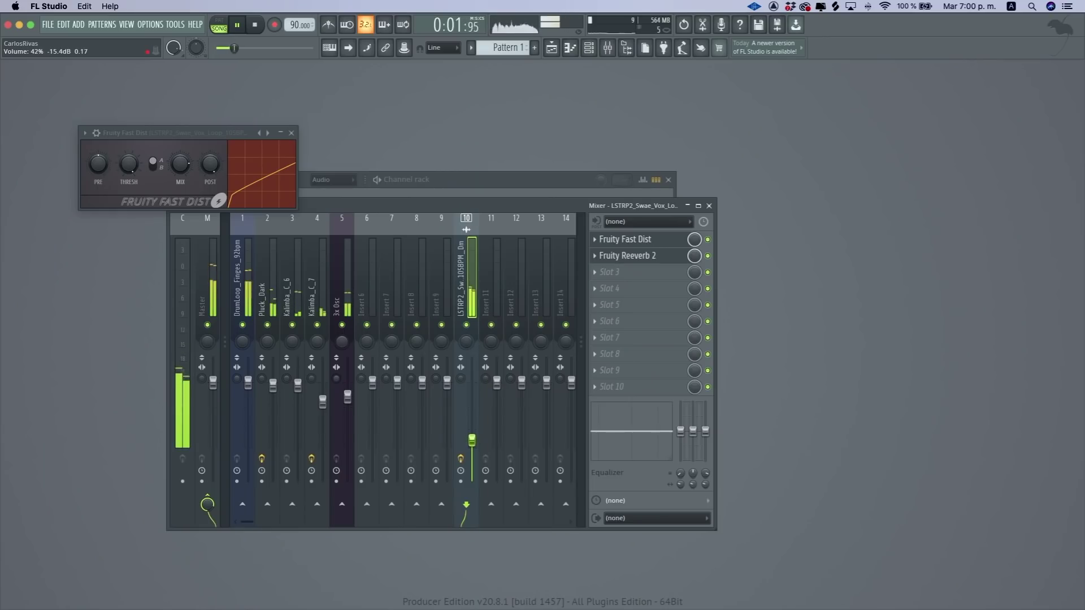
pyautogui.moveTo(189, 163); pyautogui.dragTo(189, 159)
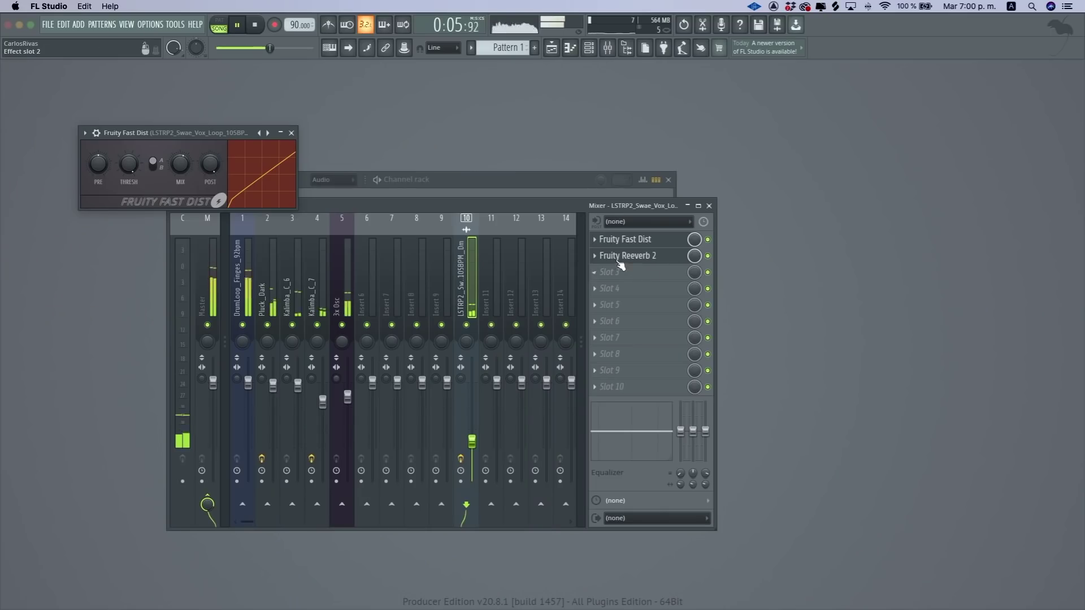
# - Load Fruity parametric EQ 2 in slot 3 of the vocal track and give band 7 a steep filter order
pyautogui.click(597, 274)
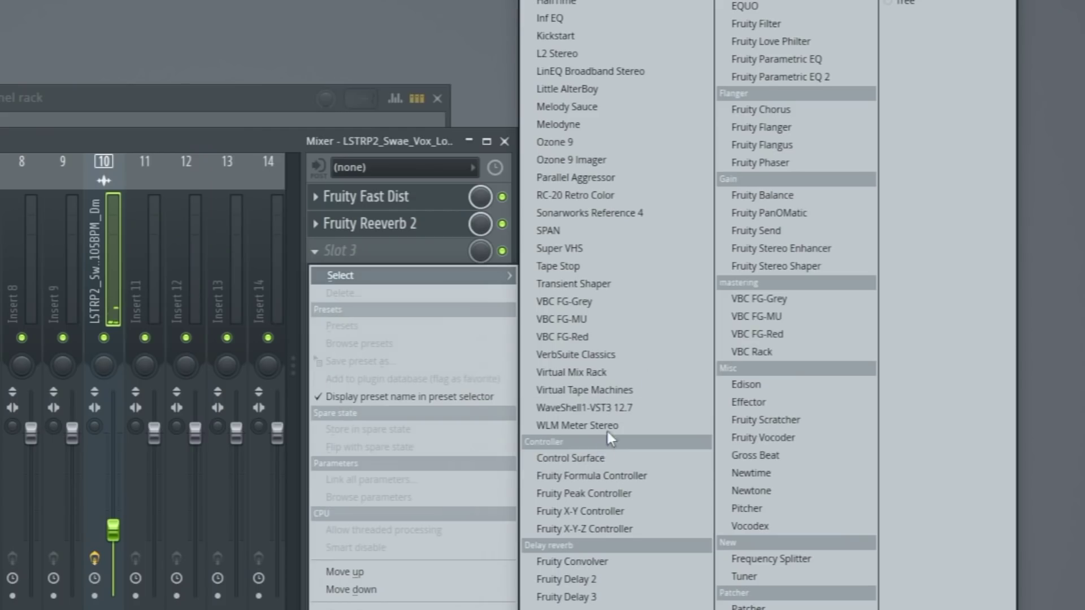
pyautogui.click(864, 167)
pyautogui.rightClick(439, 250)
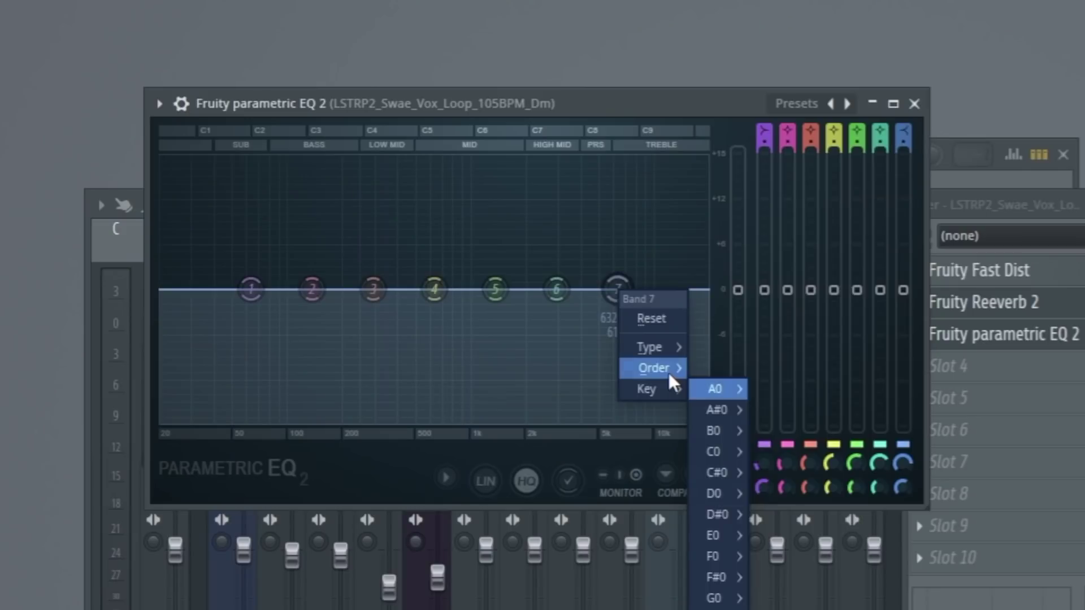
pyautogui.click(485, 291)
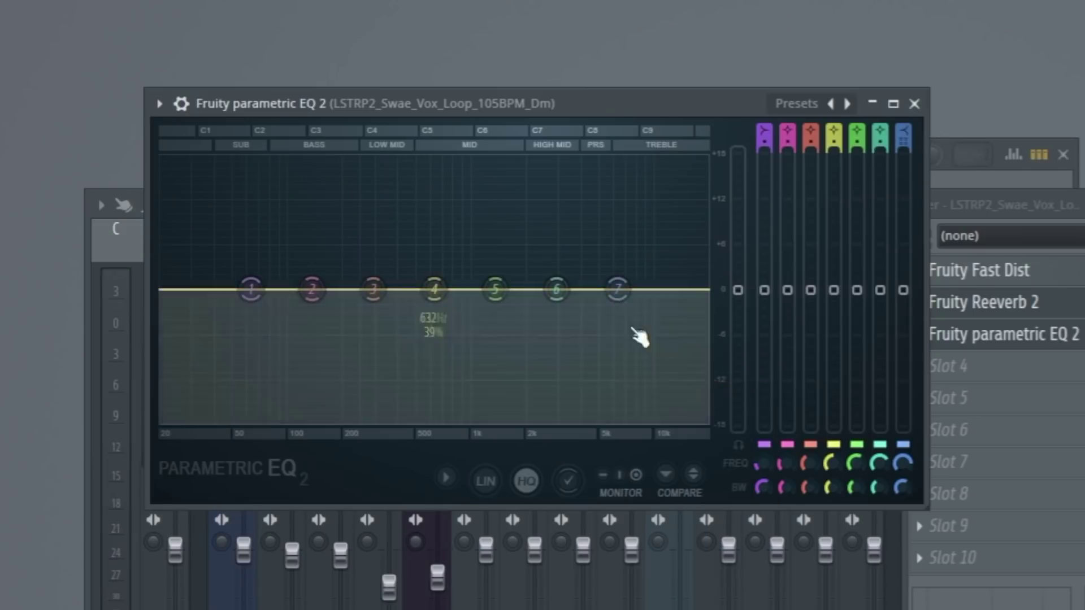
# - Make EQ band 7 a low pass at about 4100 Hz with a bandwidth of 55%
pyautogui.rightClick(620, 291)
pyautogui.moveTo(676, 347)
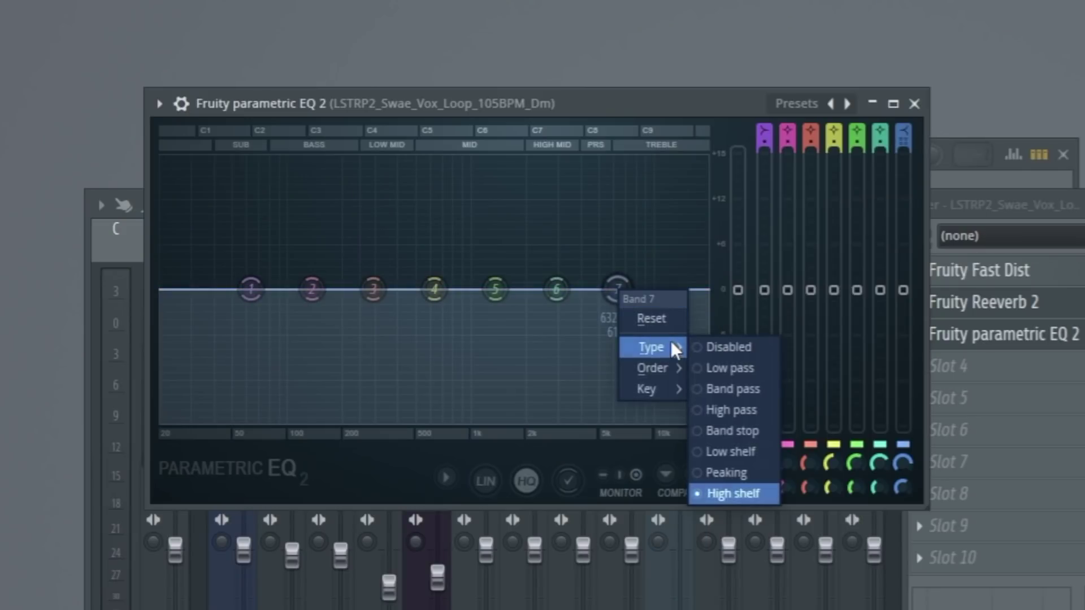
pyautogui.click(742, 369)
pyautogui.moveTo(624, 294); pyautogui.dragTo(588, 289)
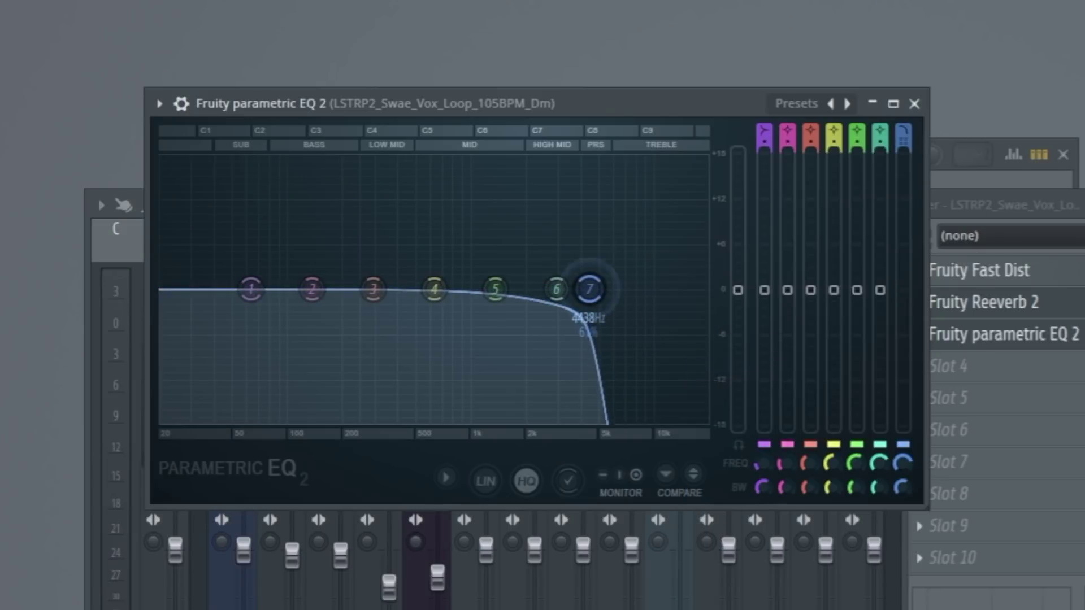
pyautogui.moveTo(900, 488); pyautogui.dragTo(900, 475)
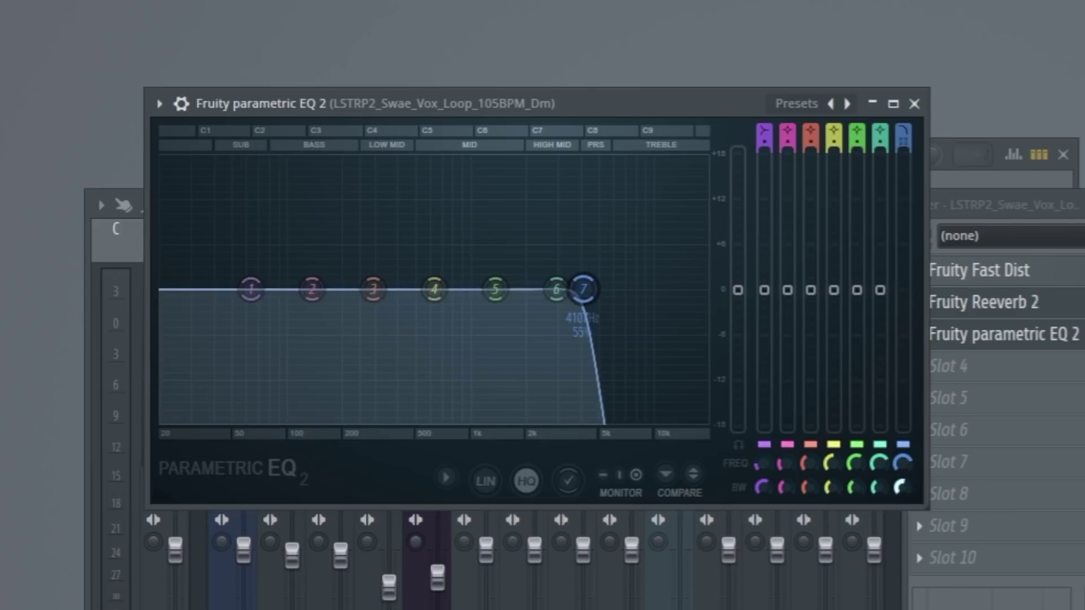
# - Set EQ band 1 to a steep filter order and the High pass type
pyautogui.rightClick(251, 291)
pyautogui.moveTo(300, 367)
pyautogui.click(356, 368)
pyautogui.rightClick(253, 289)
pyautogui.moveTo(287, 351)
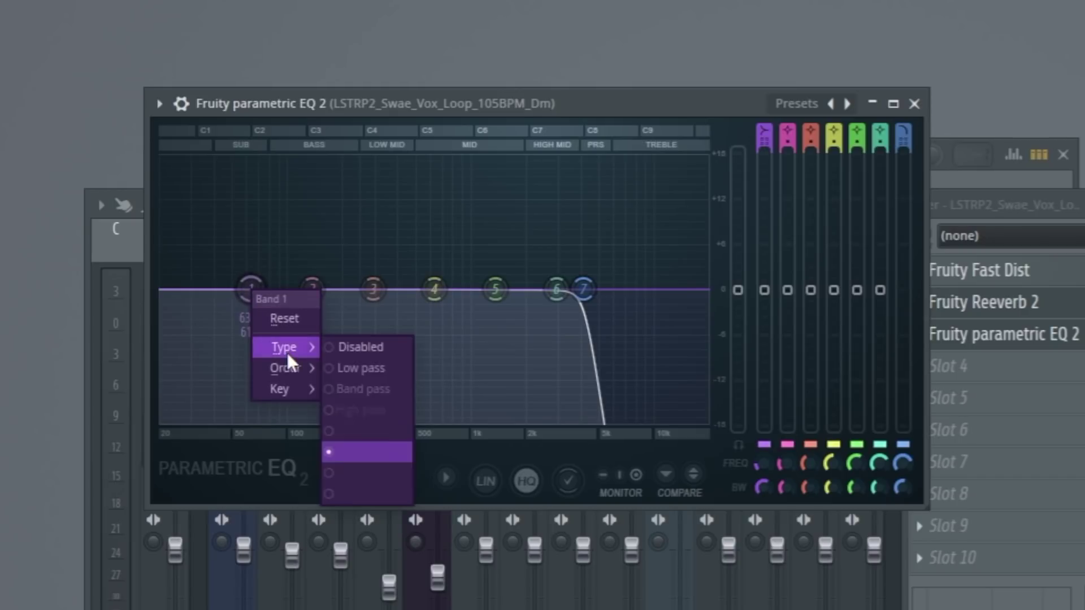
pyautogui.click(381, 409)
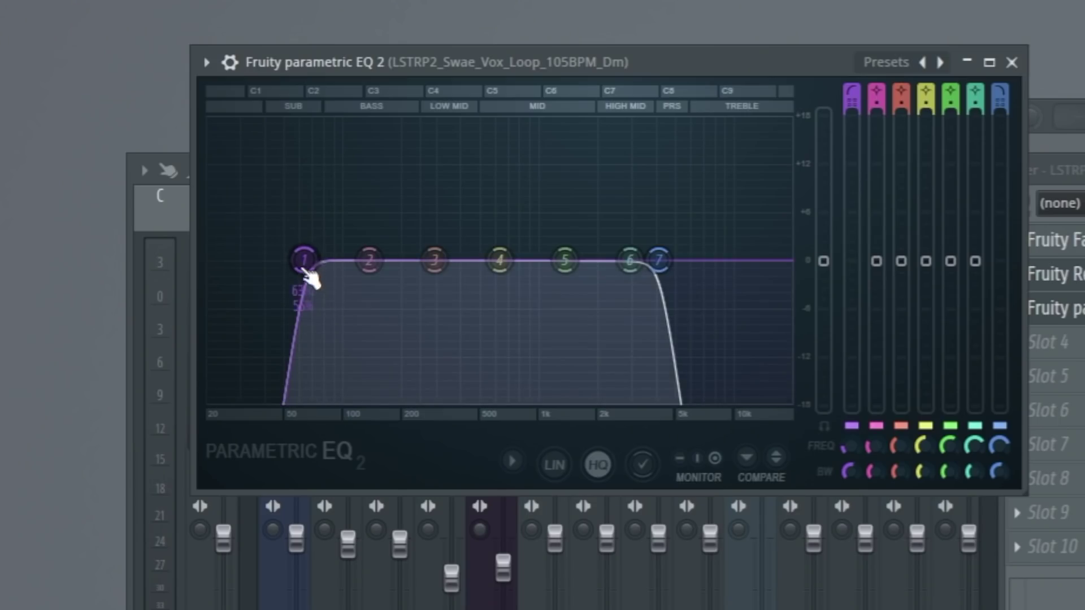
# - Narrow the vocal's frequency range by raising band 1 into the low mids and lowering band 7 to about 1555 Hz
pyautogui.moveTo(307, 272); pyautogui.dragTo(453, 271)
pyautogui.moveTo(659, 260); pyautogui.dragTo(576, 260)
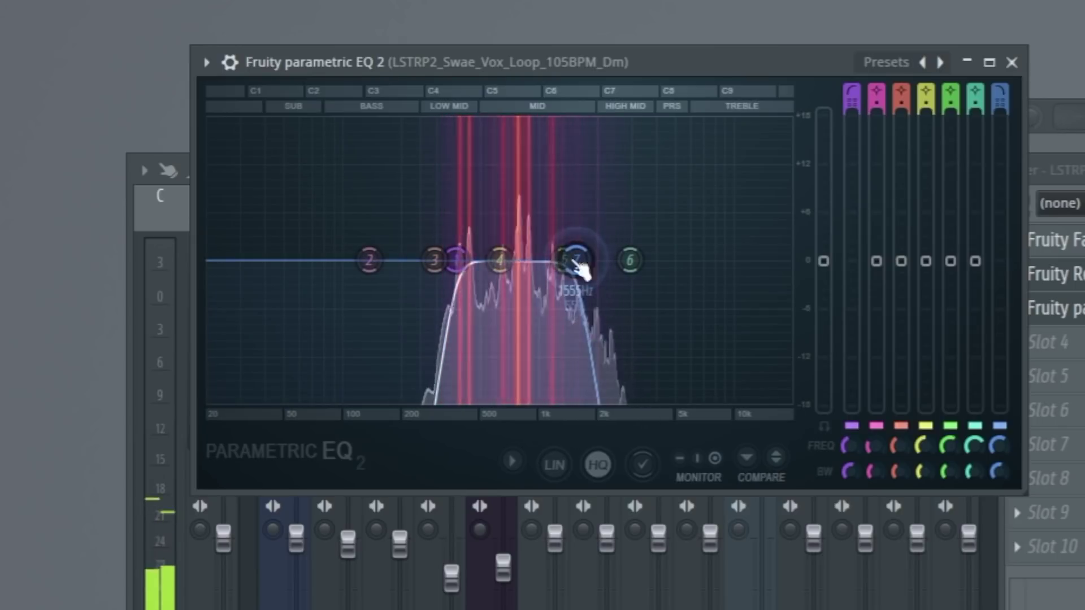
# - Raise the cutoff of EQ band 1 slightly and close the equalizer
pyautogui.moveTo(456, 260); pyautogui.dragTo(459, 260)
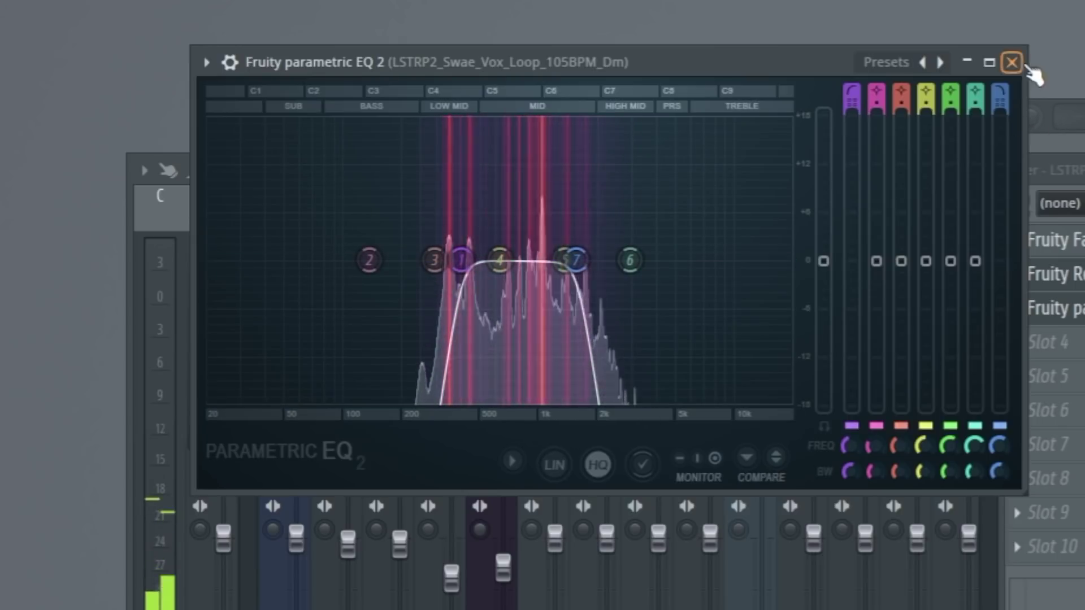
pyautogui.click(1011, 63)
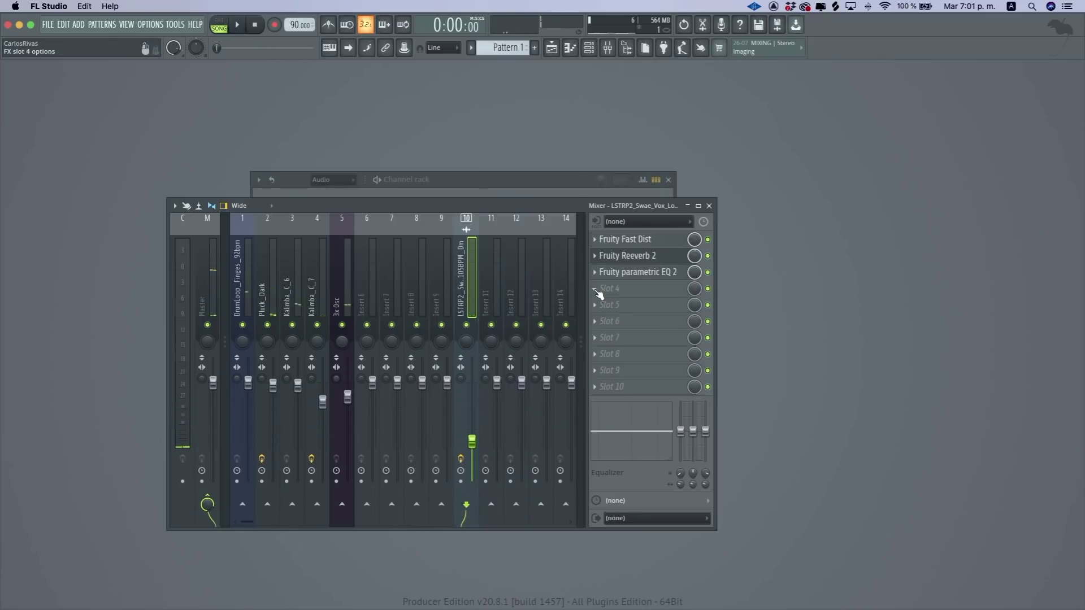
# - Load Kickstart in slot 4 of the vocal track, then replace it with Gross Beat
pyautogui.click(596, 290)
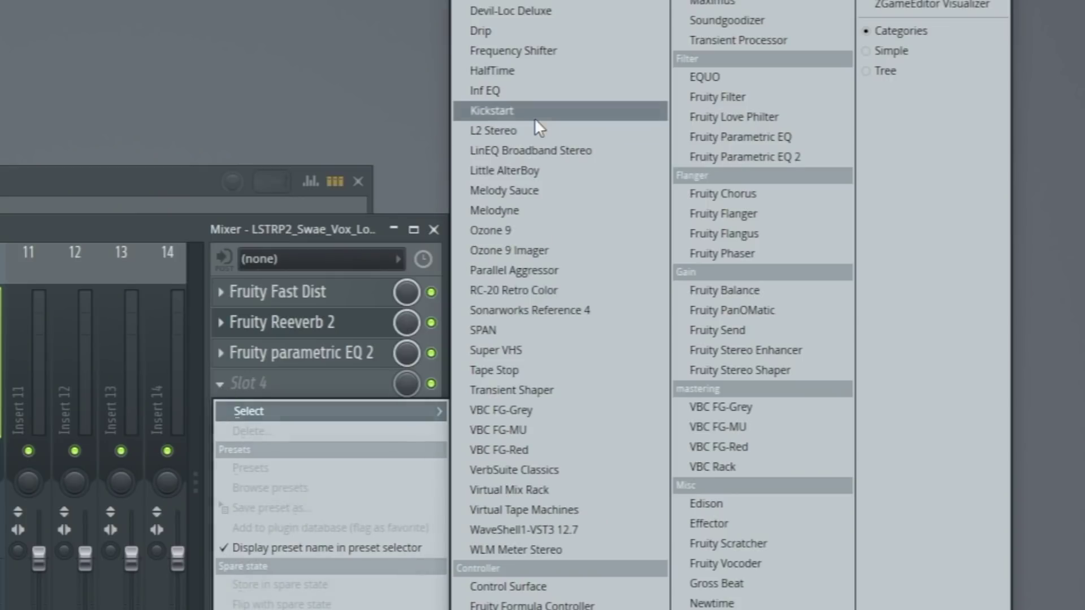
pyautogui.click(534, 117)
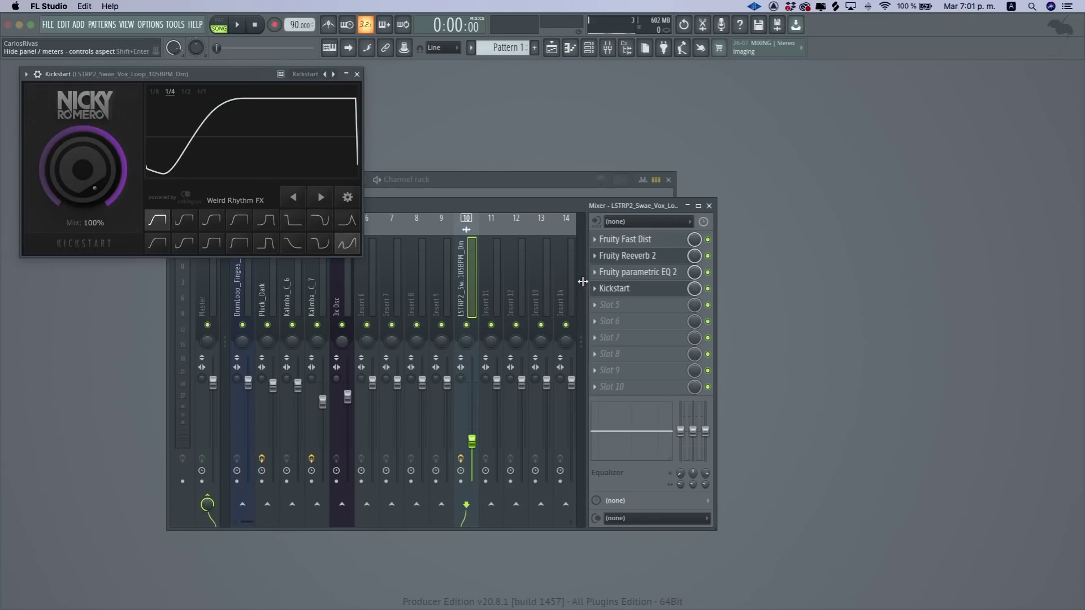
pyautogui.click(595, 288)
pyautogui.moveTo(619, 305)
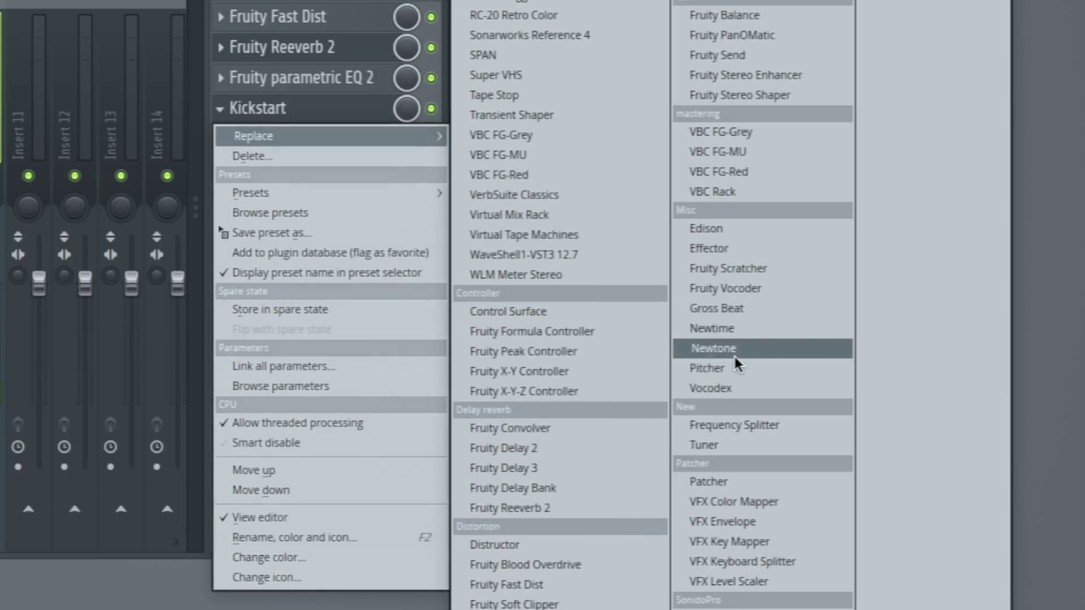
pyautogui.click(735, 310)
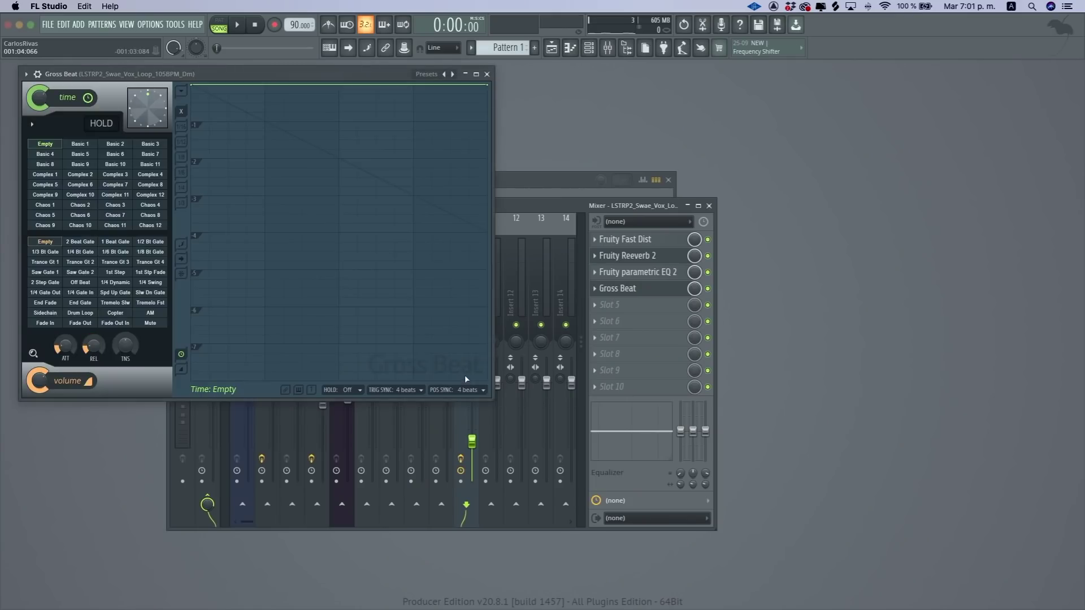
# - Apply Gross Beat's Sidechain volume preset and raise the four lowest points of its curve while the song plays
pyautogui.click(51, 315)
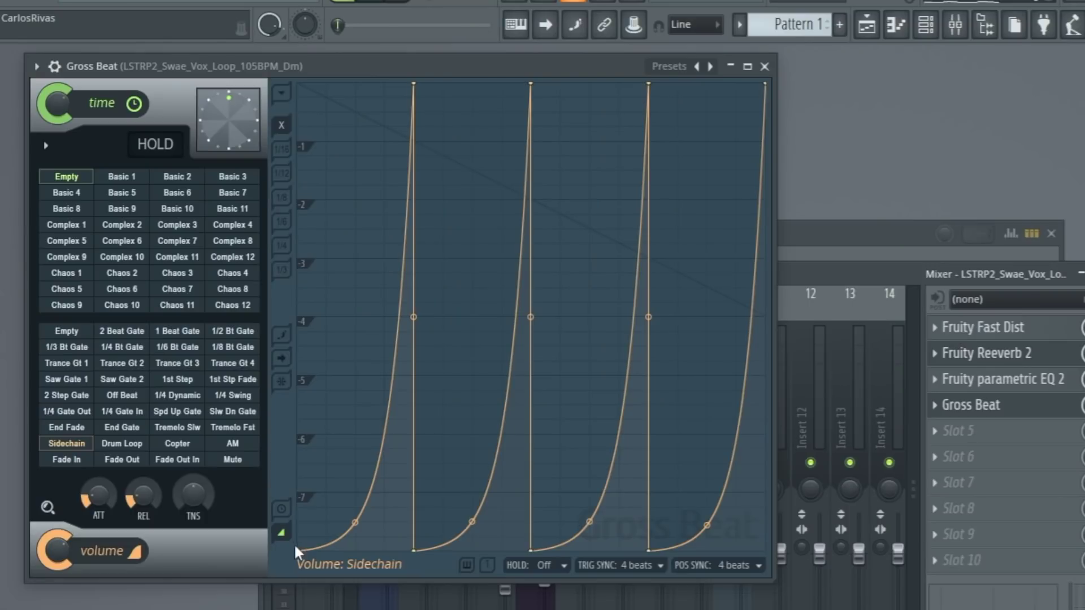
pyautogui.press('space')
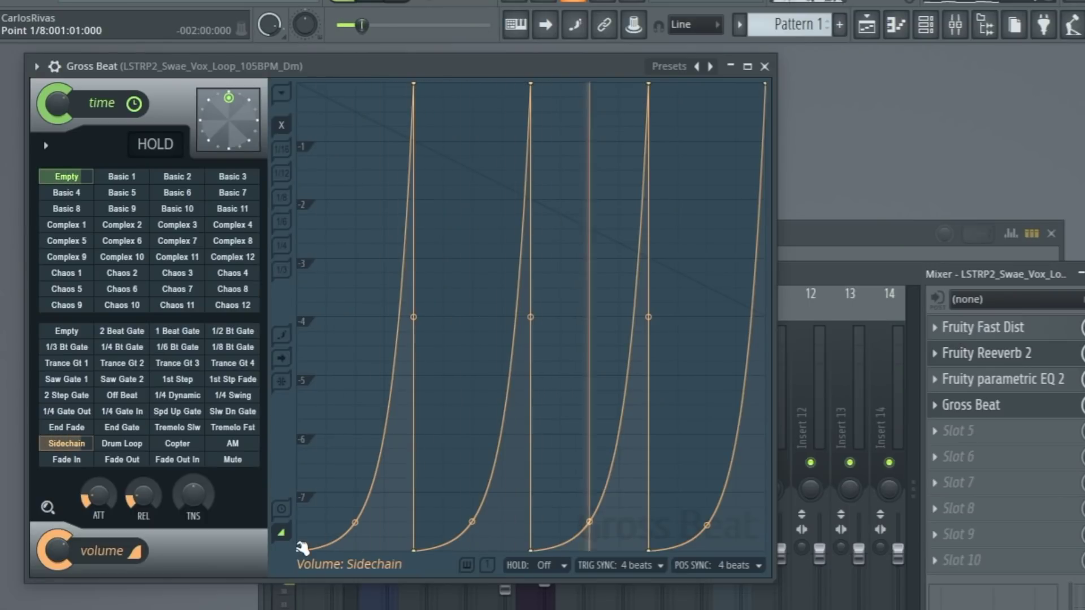
pyautogui.moveTo(299, 549); pyautogui.dragTo(289, 494)
pyautogui.moveTo(416, 551); pyautogui.dragTo(398, 497)
pyautogui.moveTo(531, 551); pyautogui.dragTo(532, 492)
pyautogui.moveTo(652, 551); pyautogui.dragTo(647, 489)
pyautogui.press('space')
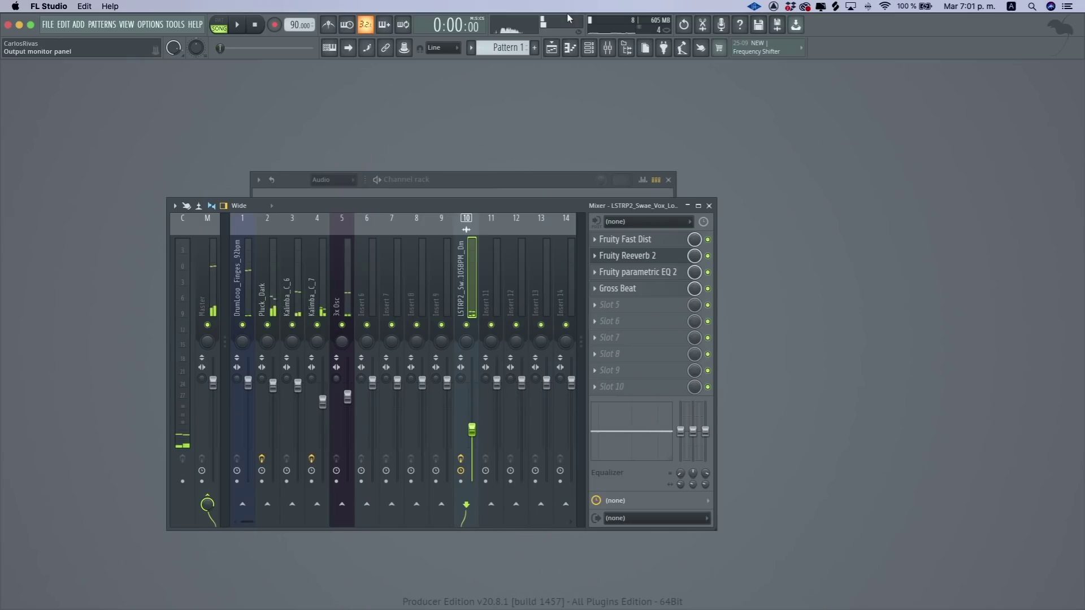
# - Place the second pair of vocal clips on Track 2, starting in bars 3 and 4, and play the arrangement
pyautogui.press('F5')
pyautogui.moveTo(541, 237)
pyautogui.mouseDown()
pyautogui.moveTo(368, 159)
pyautogui.moveTo(268, 142)
pyautogui.moveTo(592, 136)
pyautogui.mouseUp()
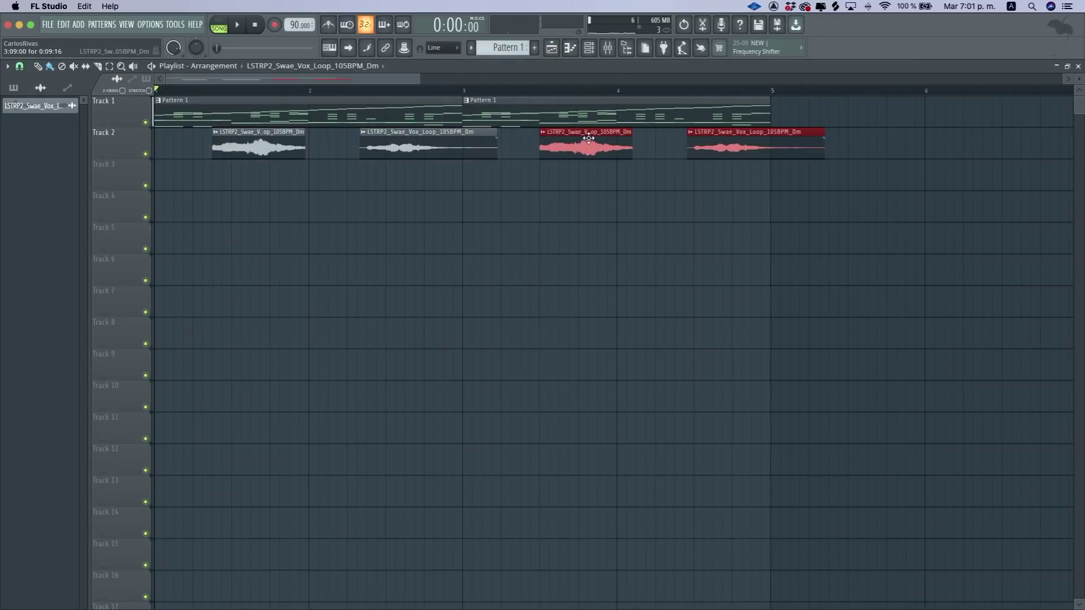
pyautogui.press('space')
# - Set the vocal loop's time stretching mode to Stretch and its pitch range to 12
pyautogui.press('F5')
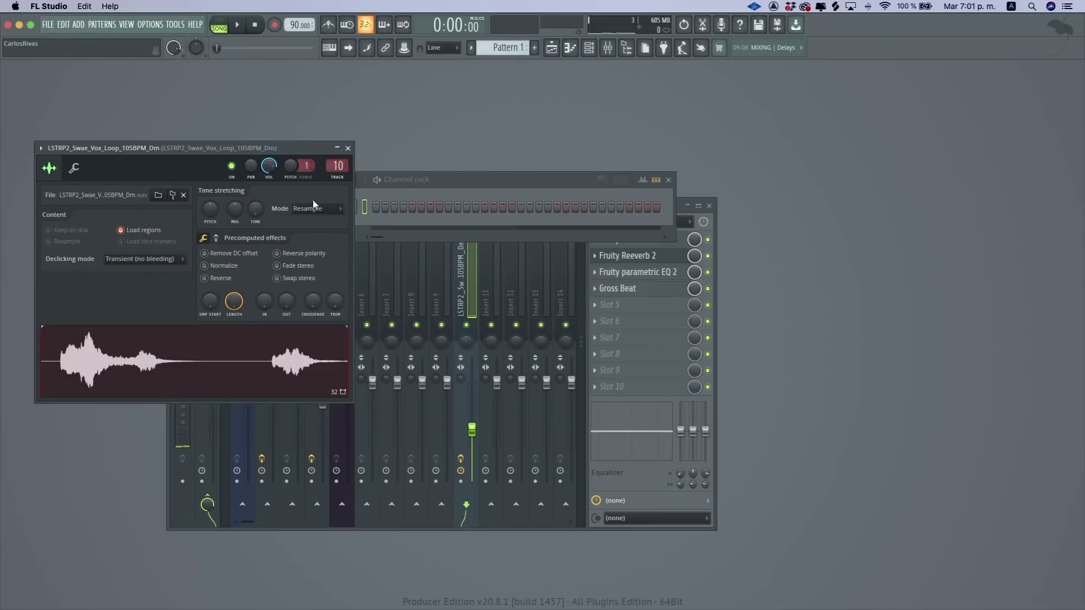
pyautogui.click(313, 199)
pyautogui.click(465, 215)
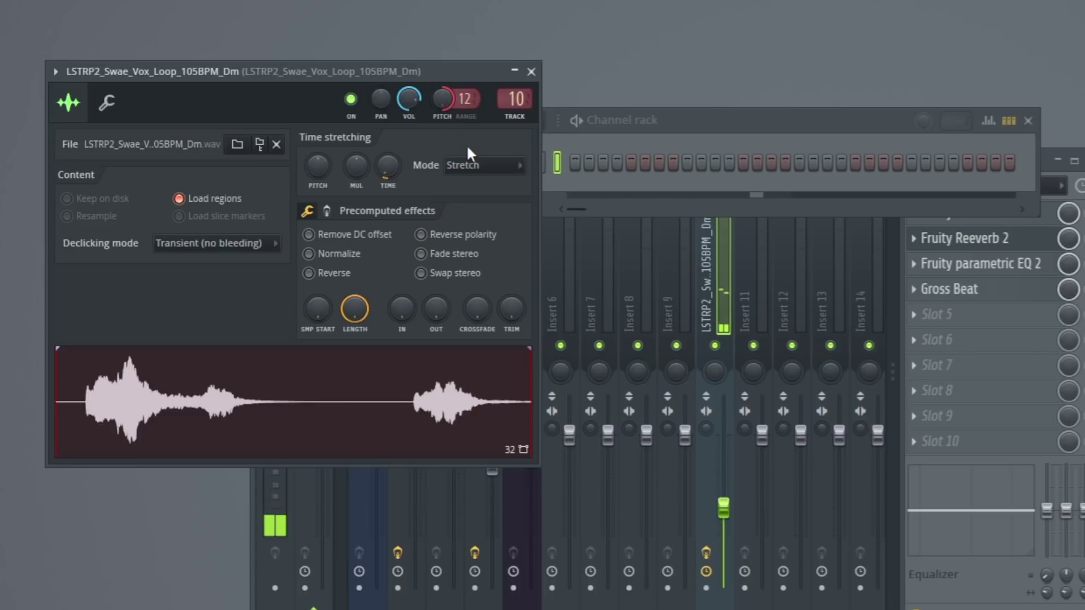
pyautogui.click(531, 72)
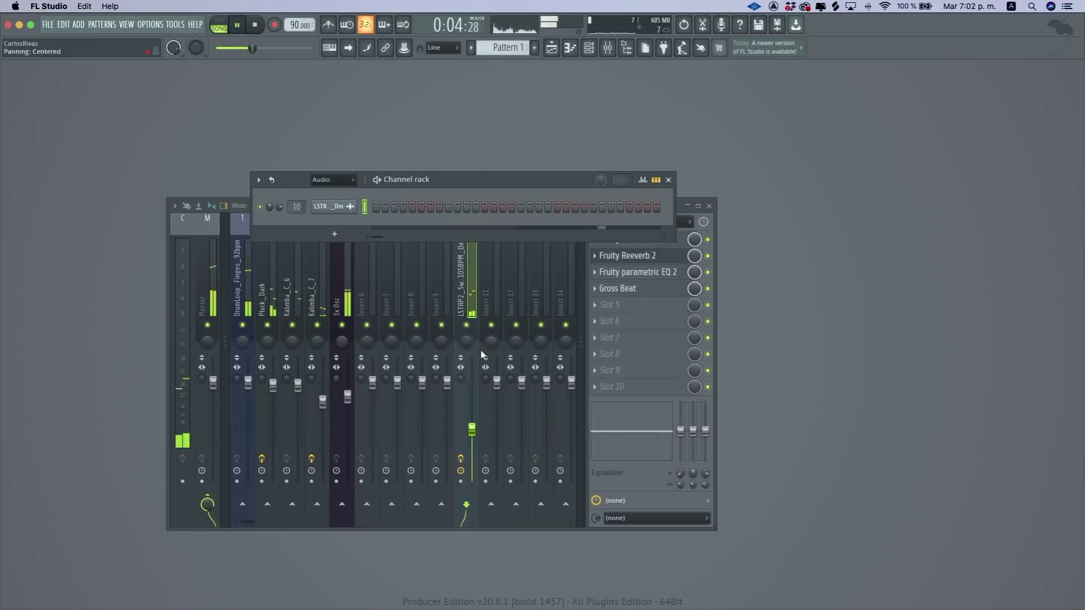
# - Lower the vocal track's level slightly and shift its EQ band 1 and band 7 cutoffs further down in frequency
pyautogui.click(475, 421)
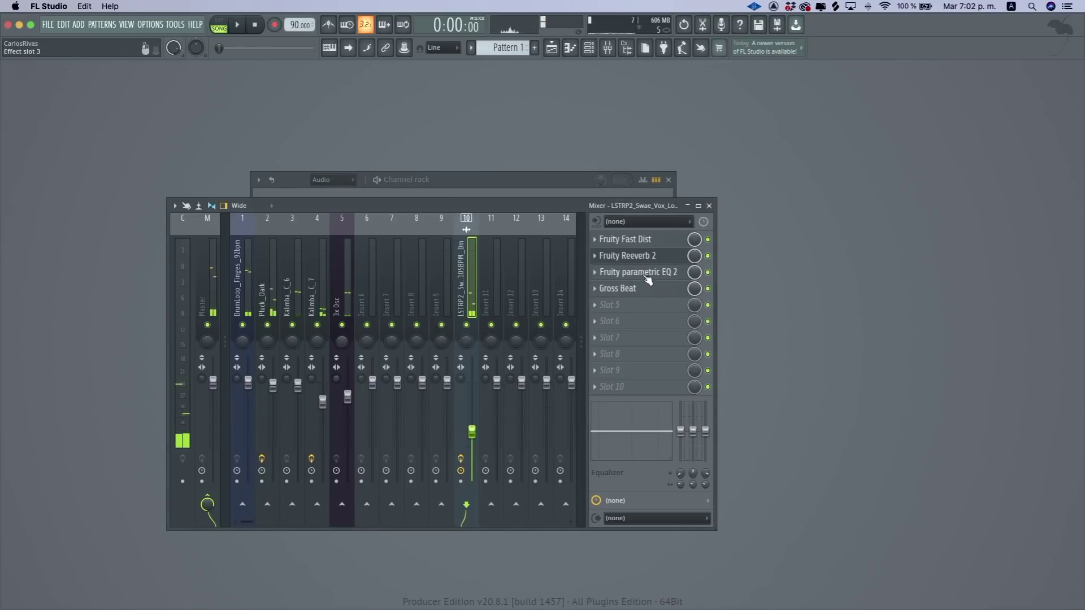
pyautogui.click(646, 276)
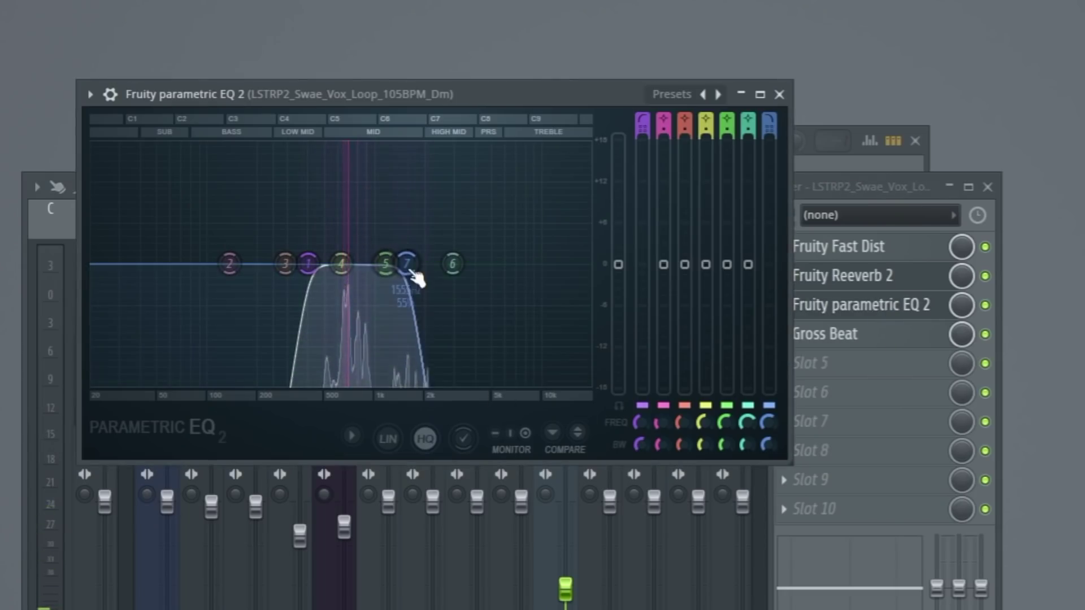
pyautogui.moveTo(417, 278); pyautogui.dragTo(398, 278)
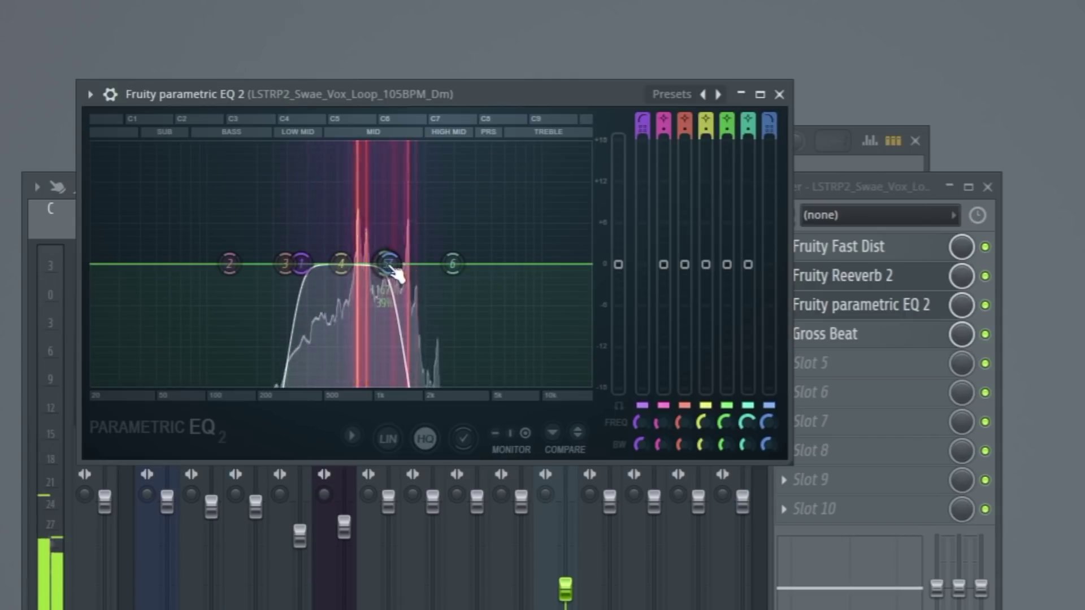
pyautogui.moveTo(387, 262); pyautogui.dragTo(389, 263)
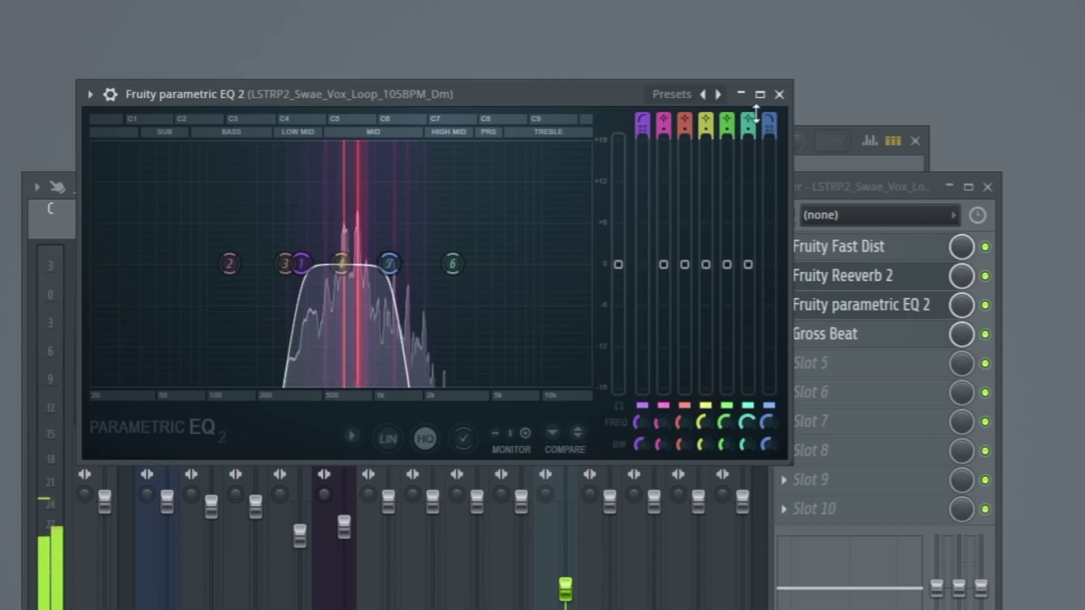
pyautogui.click(779, 95)
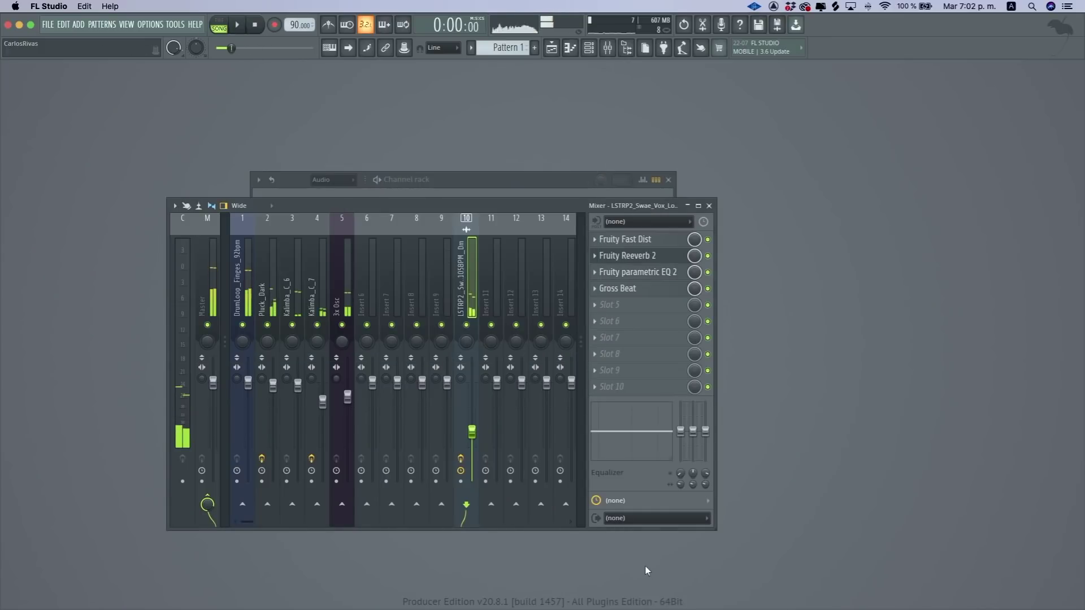
# - Play the arrangement, switch to Splice and audition the D minor vocal samples against the beat
pyautogui.click(552, 49)
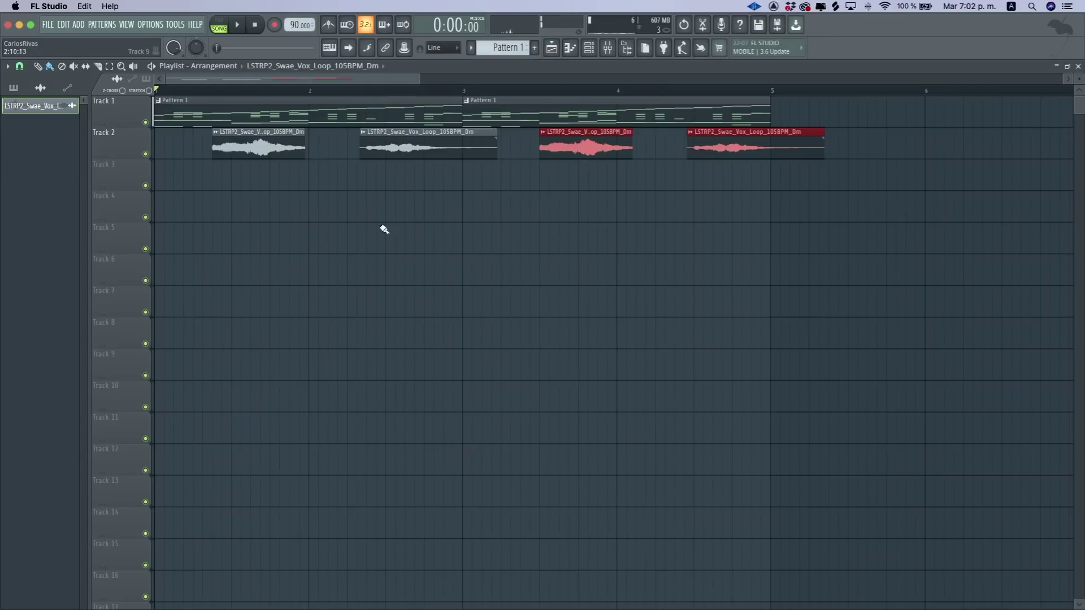
pyautogui.press('space')
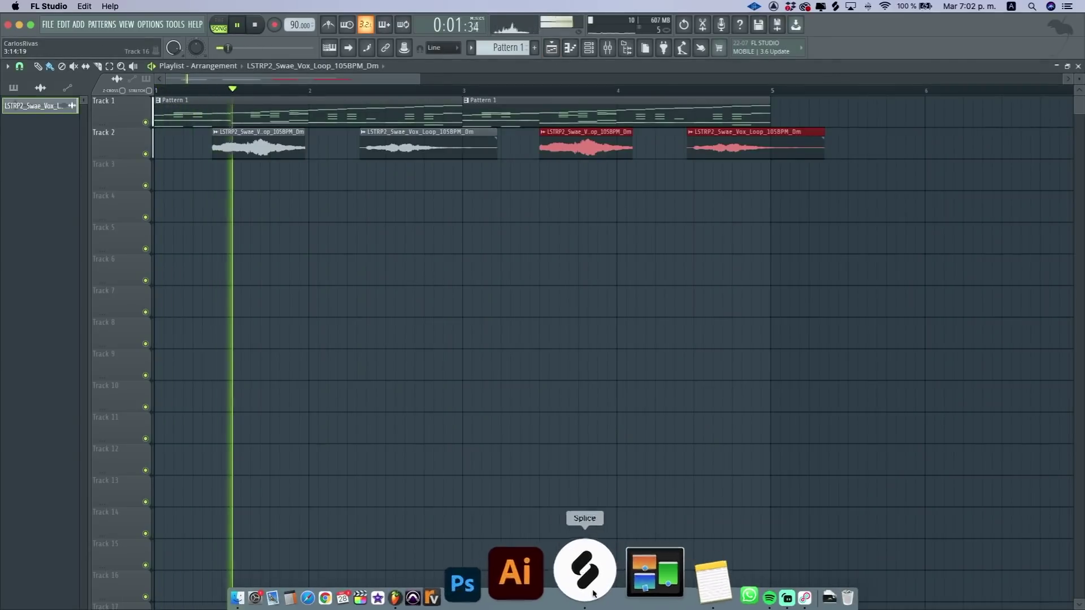
pyautogui.click(582, 585)
pyautogui.click(200, 250)
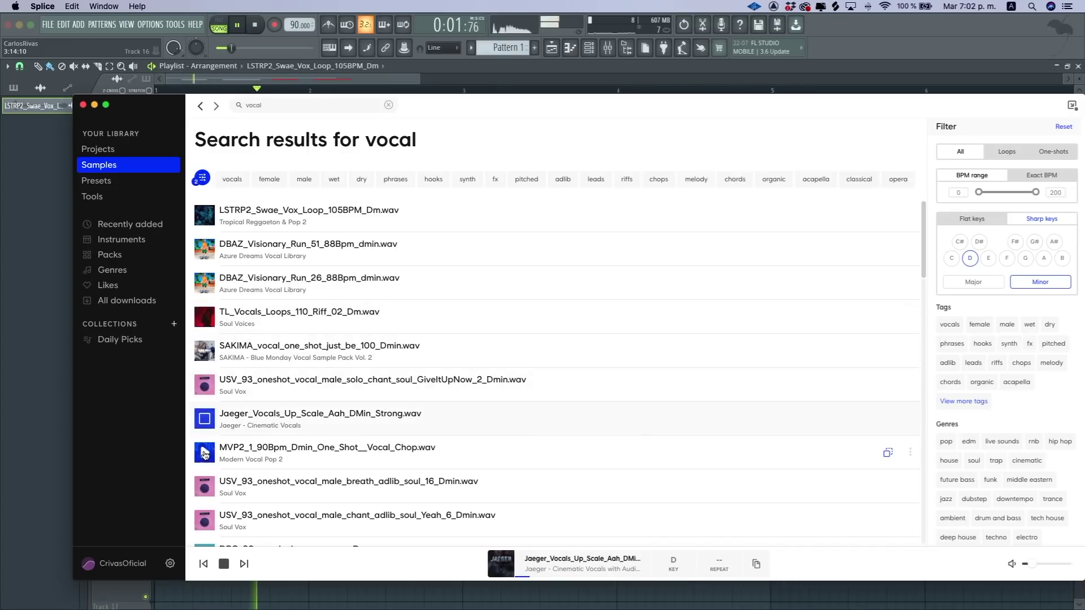
pyautogui.click(203, 489)
pyautogui.scroll(-3, 204, 464)
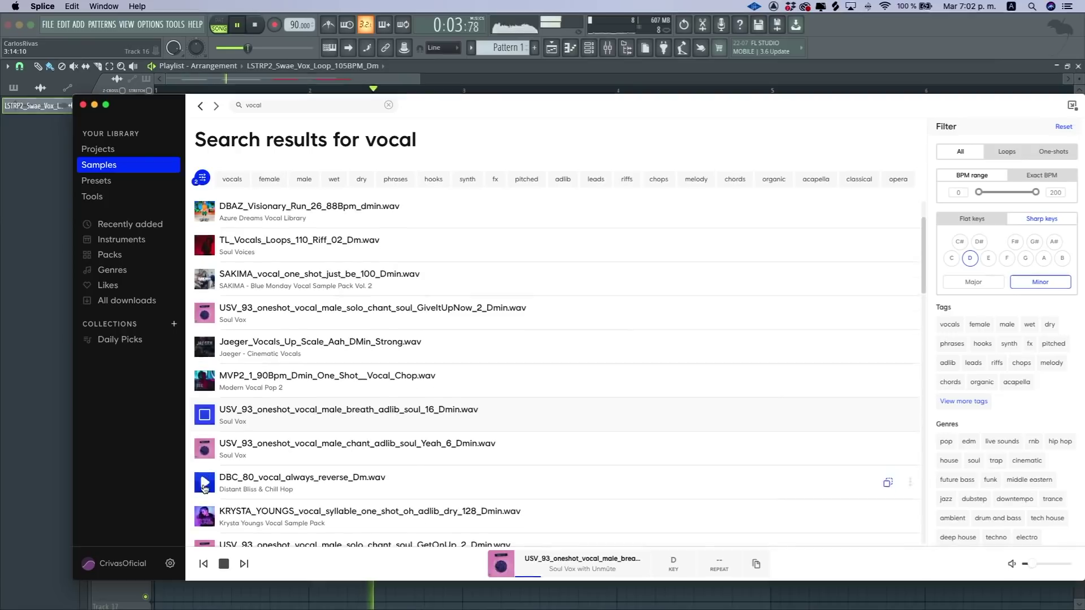
pyautogui.scroll(-1, 204, 450)
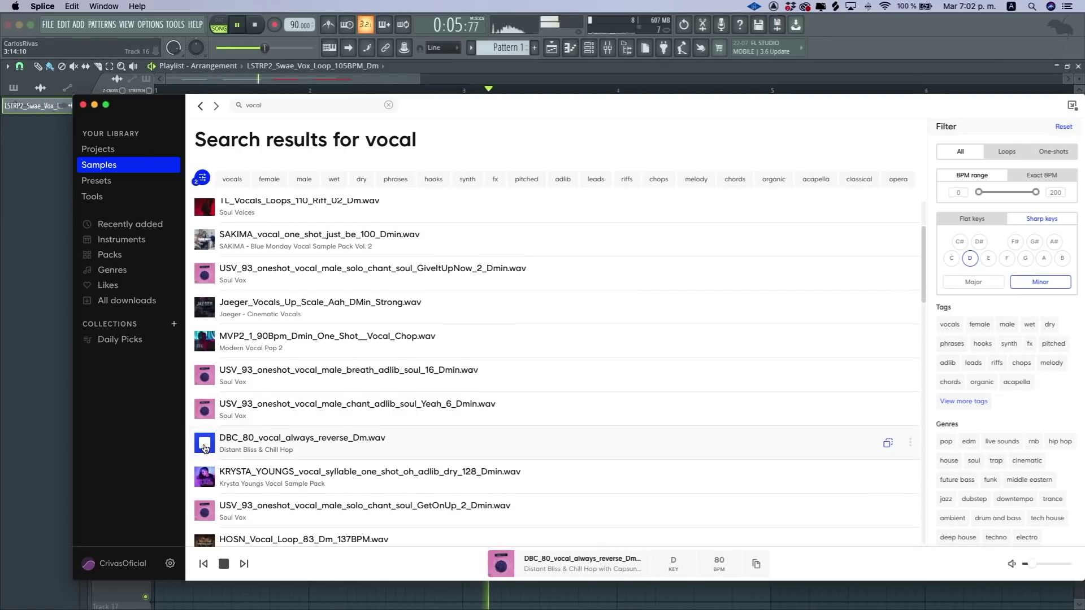
pyautogui.scroll(-1, 204, 448)
# - Add DBC_80_vocal_always_reverse_Dm.wav to Track 5 of the FL Studio playlist from bar 1 and open its channel settings
pyautogui.moveTo(885, 398); pyautogui.dragTo(537, 251)
pyautogui.press('space')
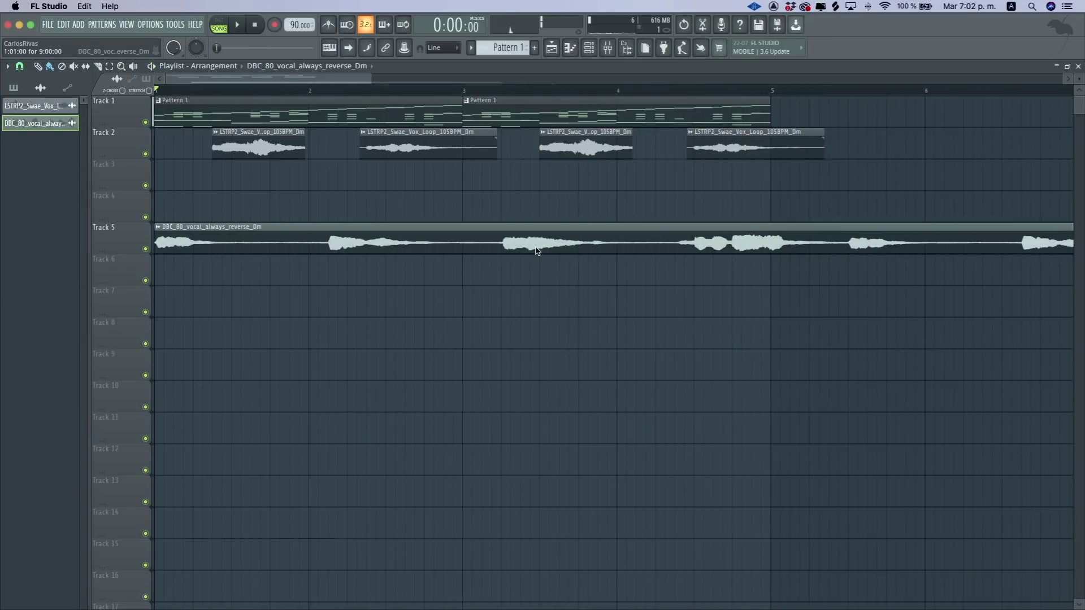
pyautogui.doubleClick(618, 241)
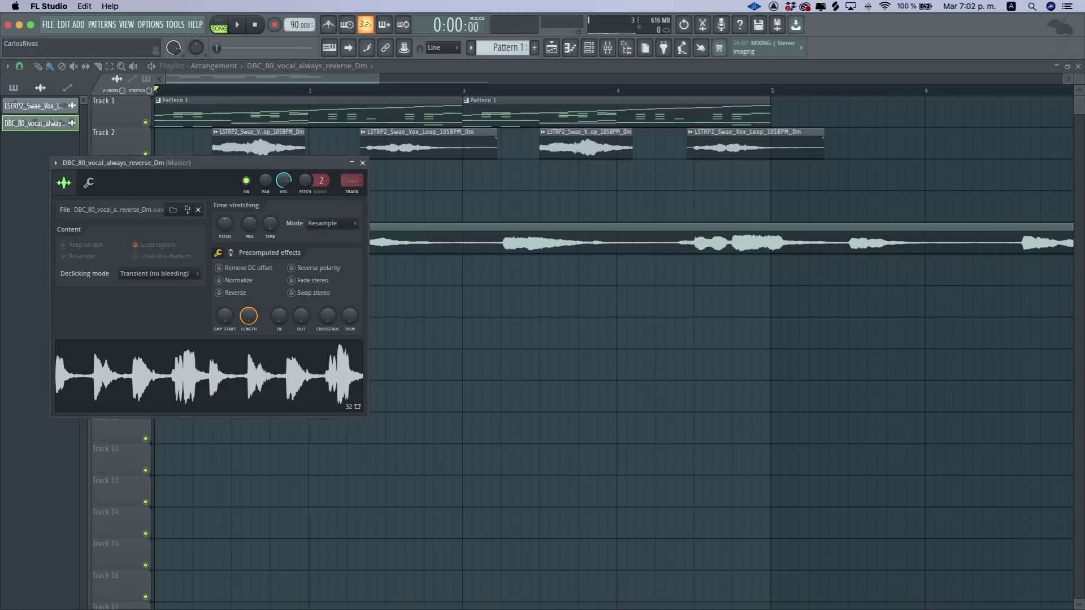
pyautogui.click(1079, 67)
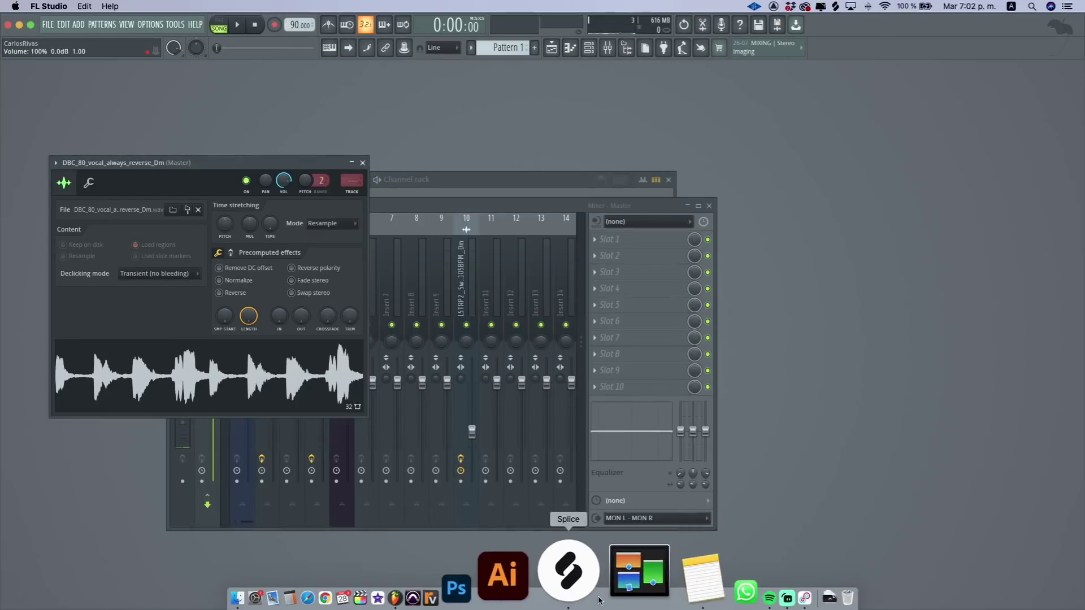
pyautogui.click(595, 598)
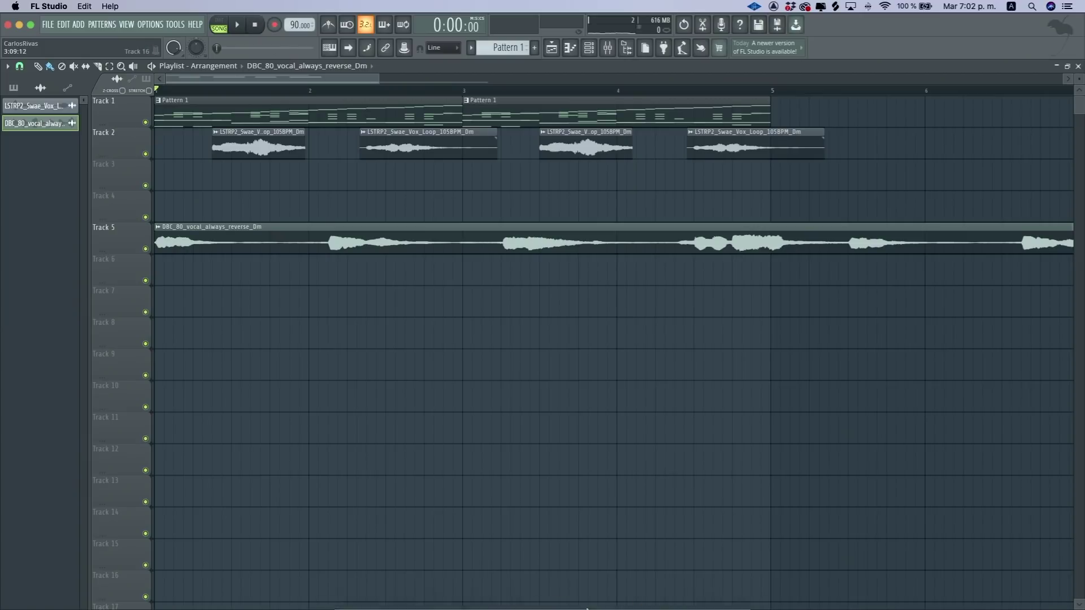
pyautogui.click(563, 572)
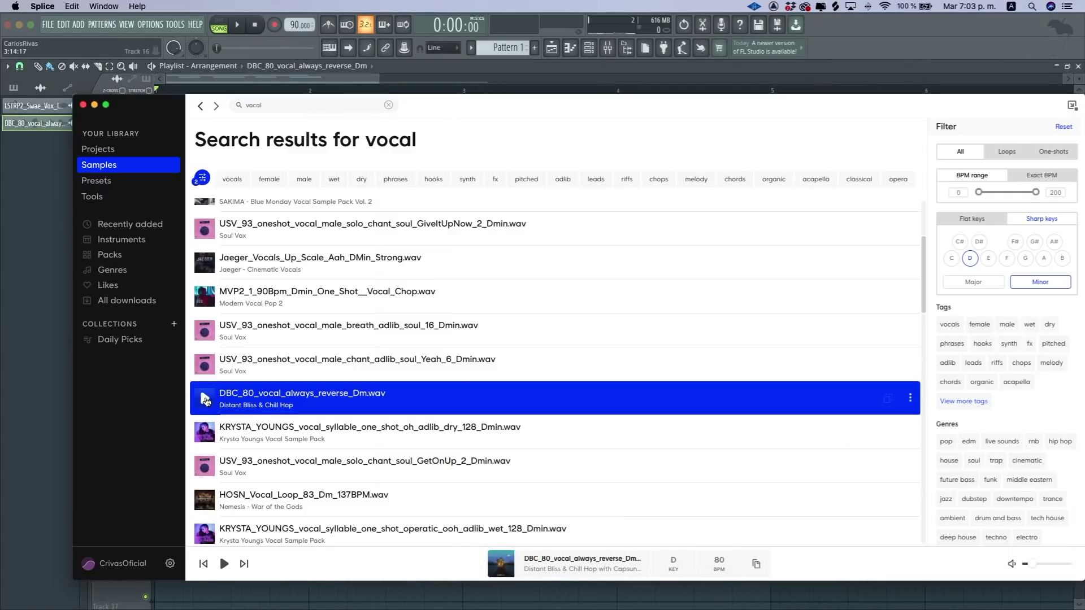
pyautogui.click(886, 77)
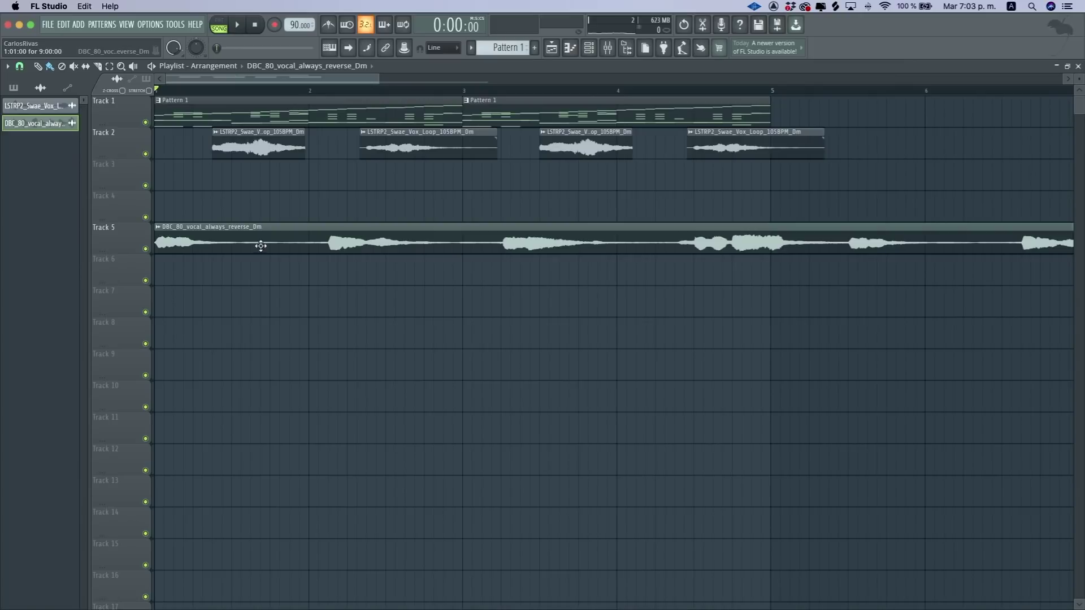
# - Route the DBC_80_vocal_always_reverse_Dm channel to mixer track 10 and return to the playlist
pyautogui.moveTo(362, 78); pyautogui.dragTo(790, 78)
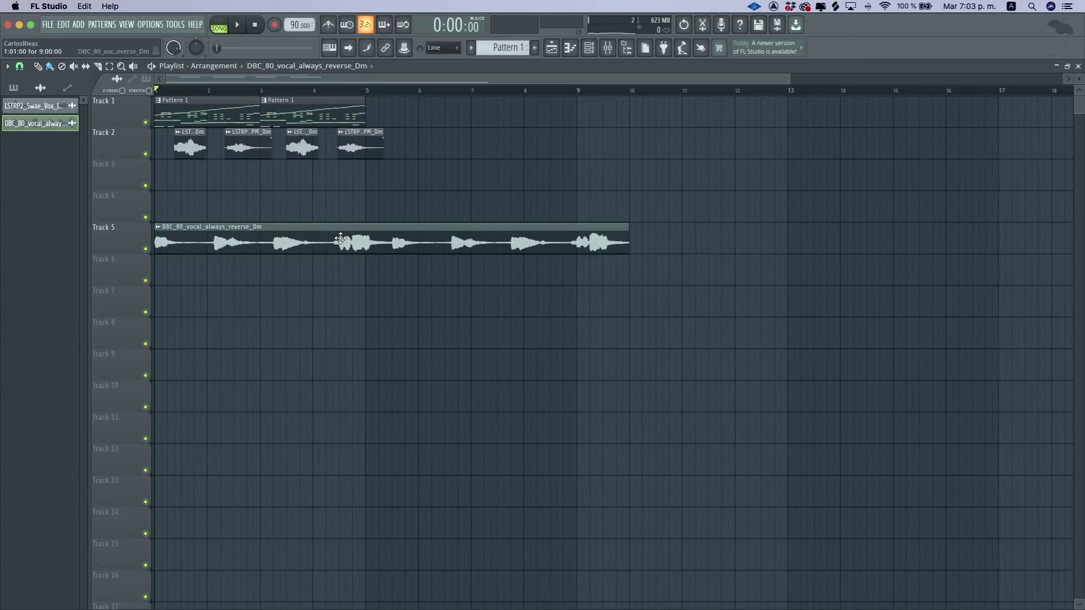
pyautogui.click(1078, 66)
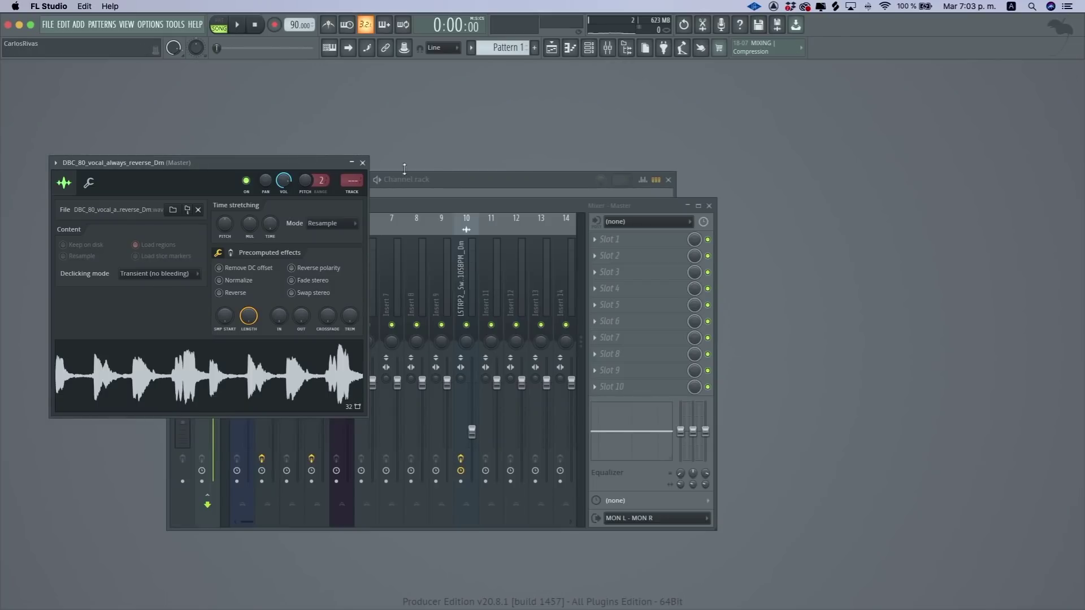
pyautogui.click(362, 163)
pyautogui.click(444, 181)
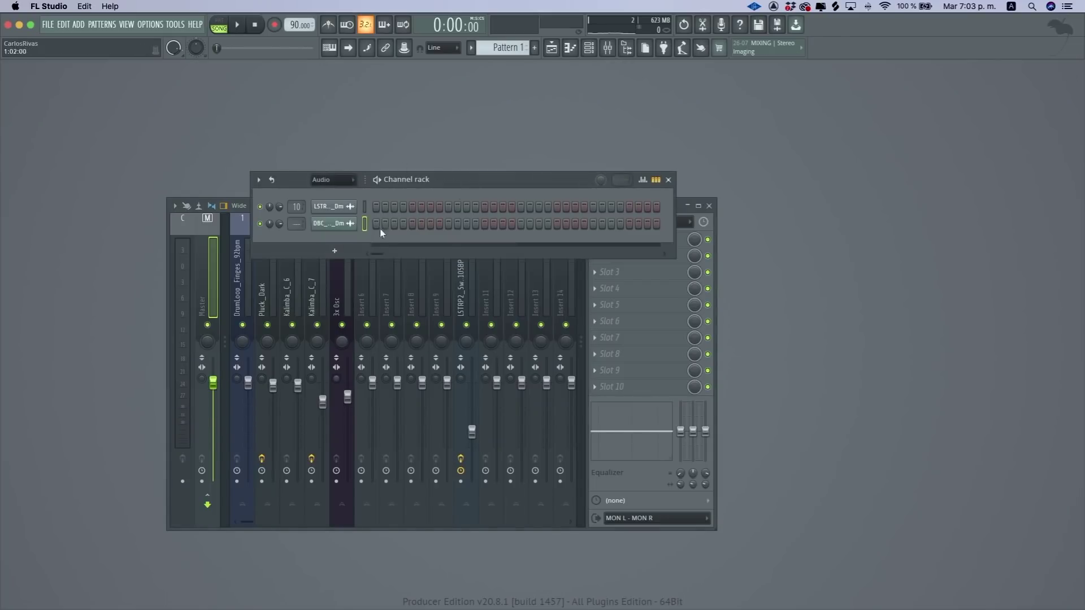
pyautogui.click(343, 224)
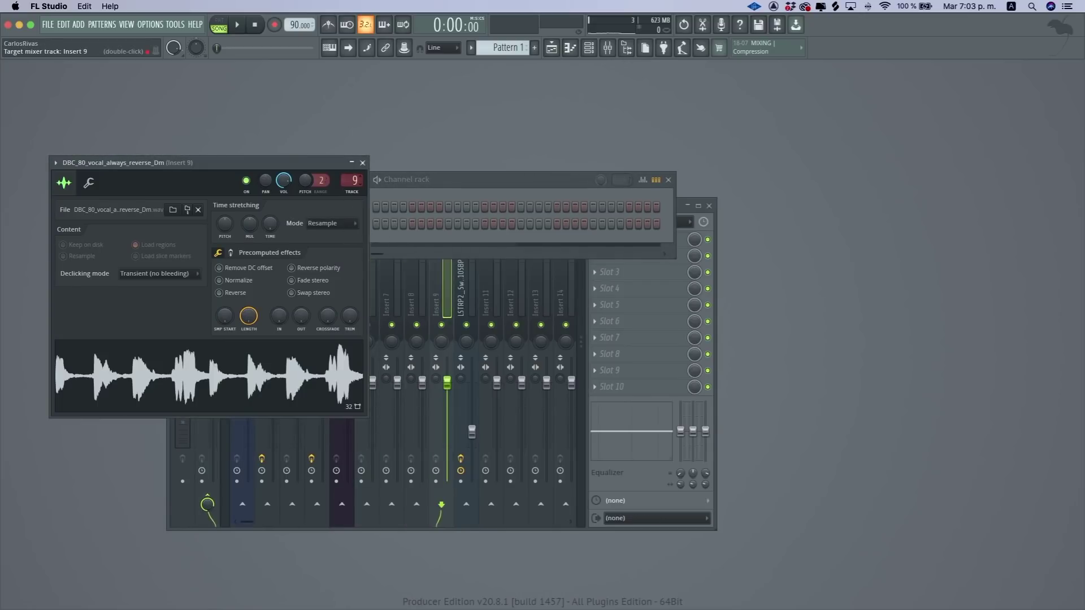
pyautogui.scroll(1, 352, 180)
pyautogui.click(363, 163)
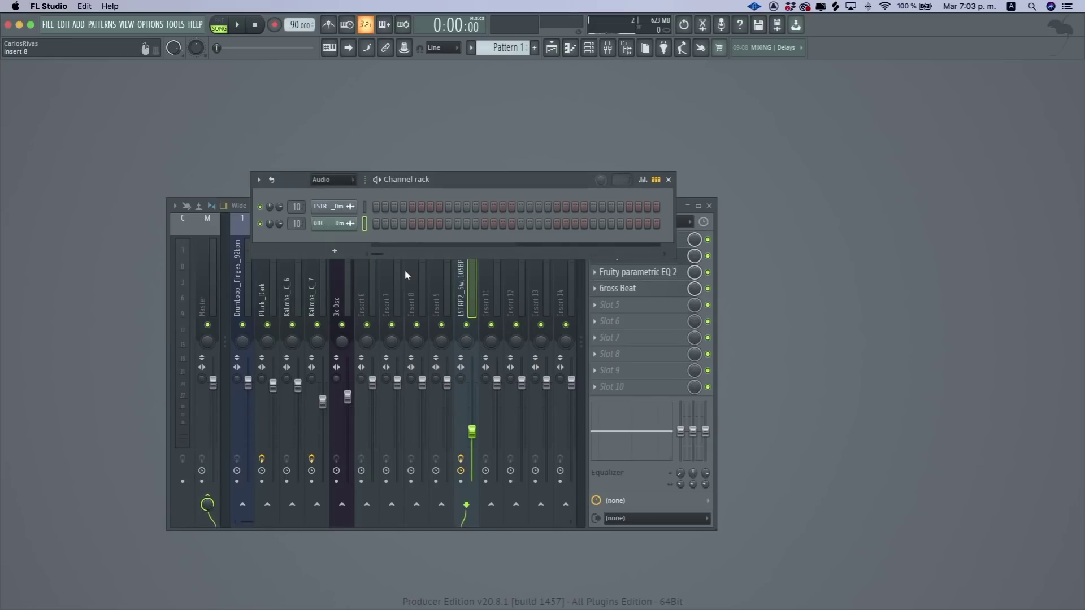
pyautogui.click(555, 45)
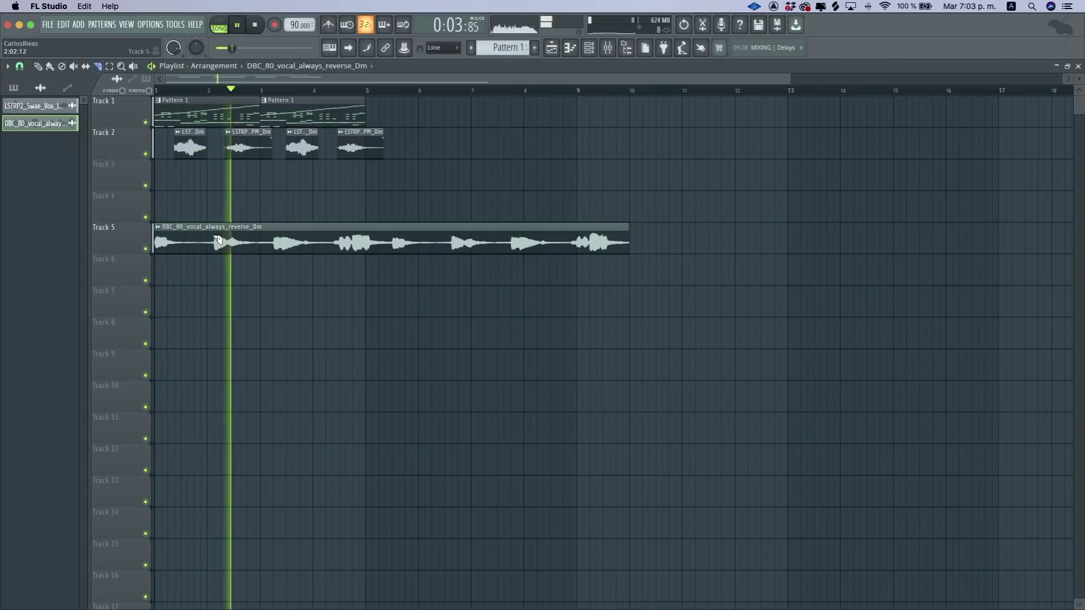
# - Slice the reversed vocal on Track 5 between phrases, align the first three slices to bars 1, 2 and 3, and delete the rest
pyautogui.moveTo(215, 235); pyautogui.dragTo(211, 266)
pyautogui.press('space')
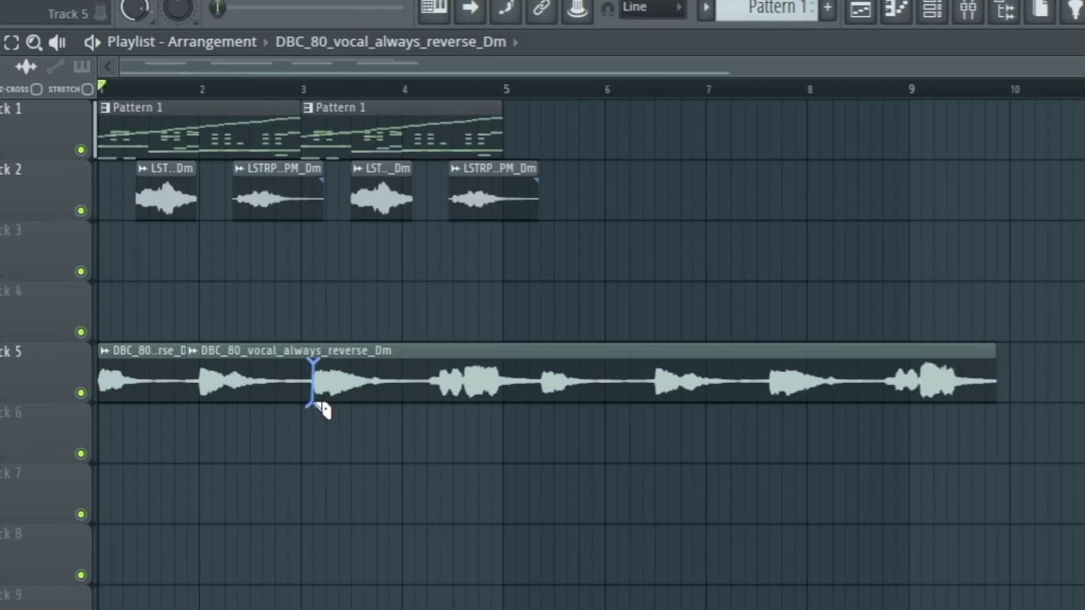
pyautogui.moveTo(388, 393); pyautogui.dragTo(410, 399)
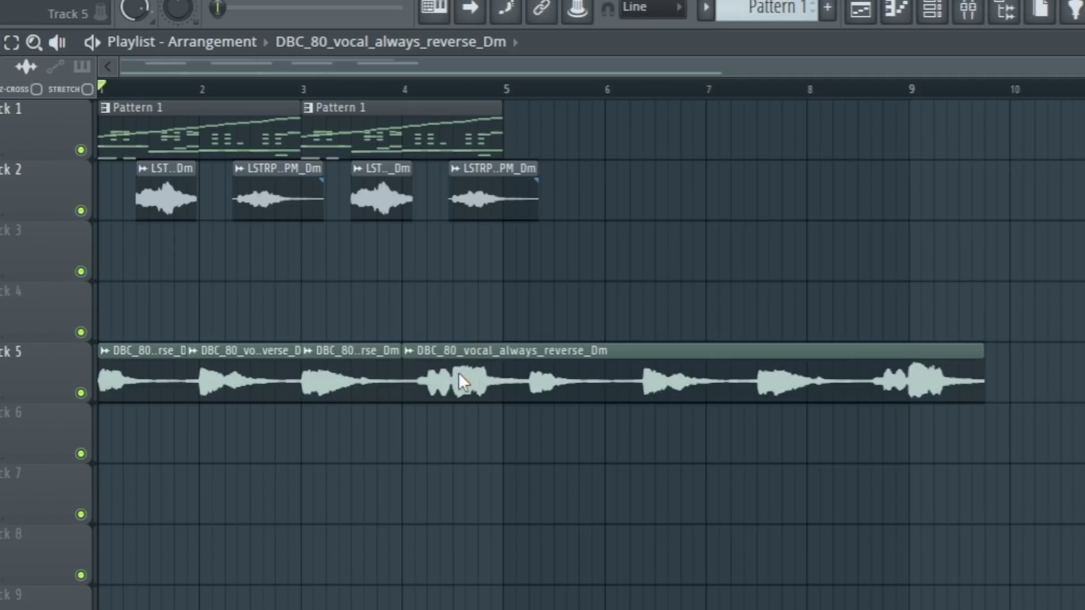
pyautogui.rightClick(458, 371)
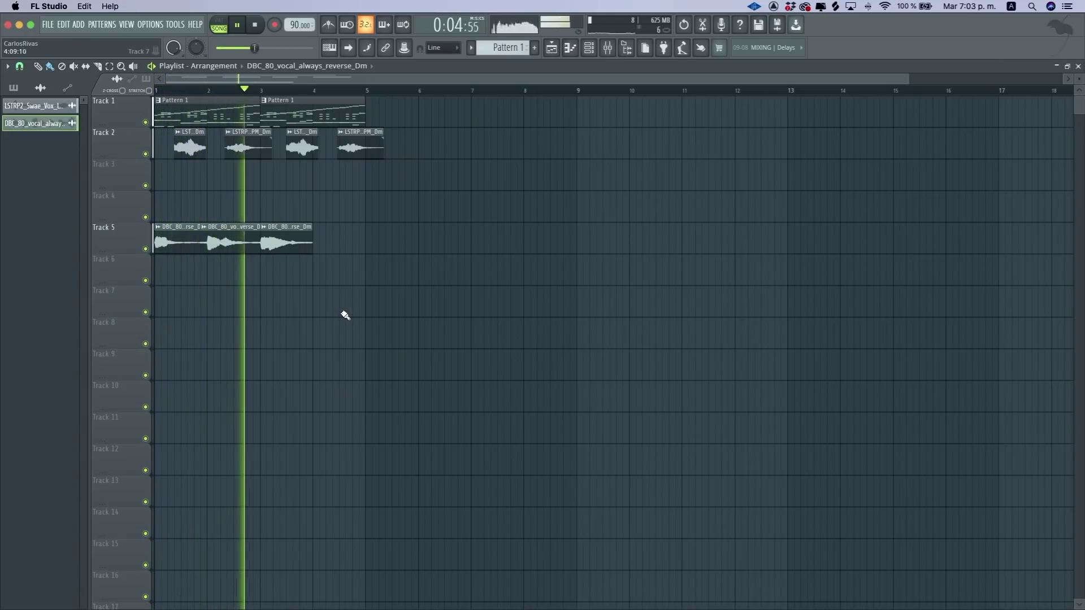
pyautogui.press('space')
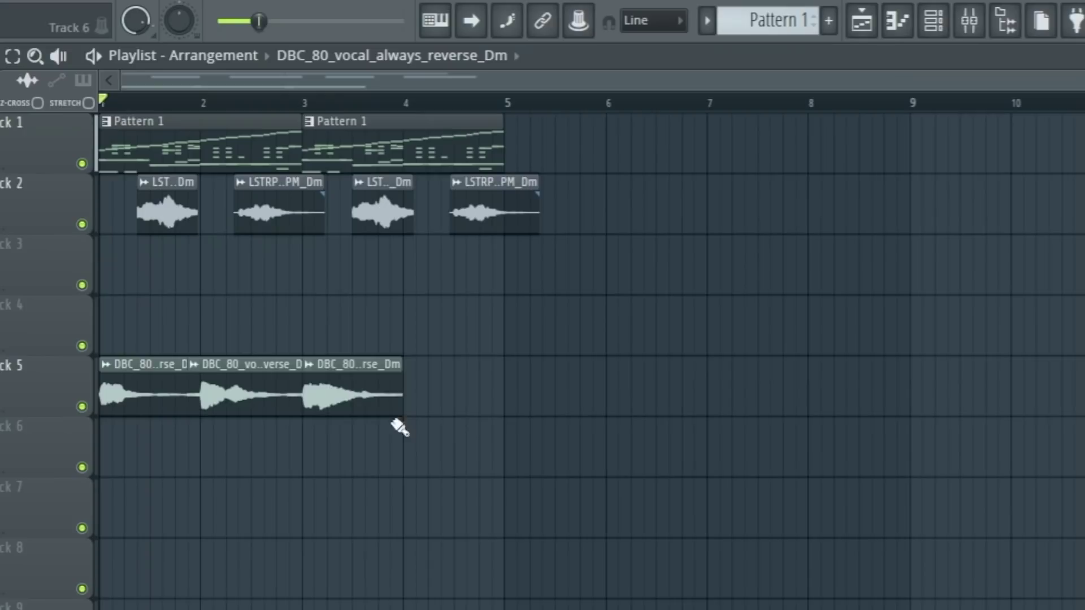
# - Replace the third vocal slice on Track 5 with a copy of the first phrase at bar 3
pyautogui.rightClick(305, 248)
pyautogui.moveTo(367, 393)
pyautogui.mouseDown()
pyautogui.moveTo(439, 390)
pyautogui.moveTo(363, 395)
pyautogui.mouseUp()
pyautogui.press('space')
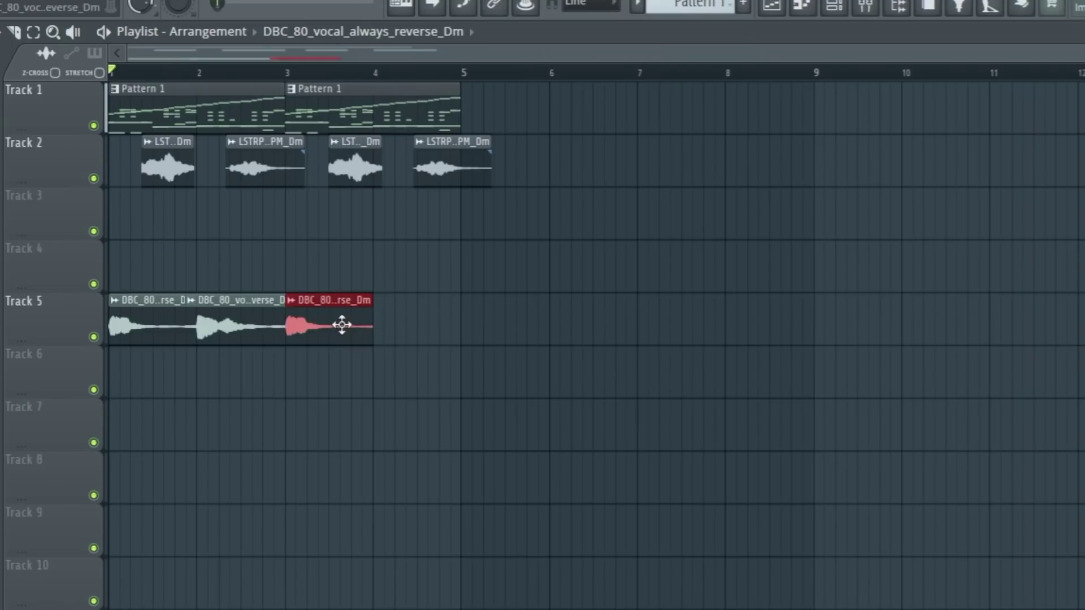
# - Delete the second phrase on Track 5, place the two copies of the first phrase at bars 2 and 4, and play the arrangement
pyautogui.moveTo(293, 244); pyautogui.dragTo(348, 244)
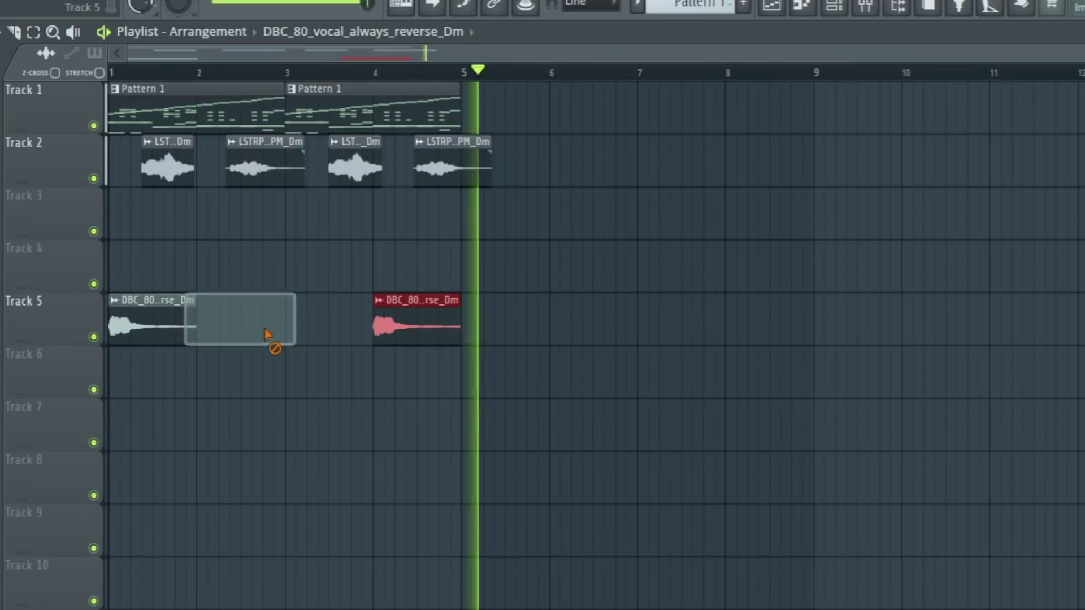
pyautogui.rightClick(255, 251)
pyautogui.press('space')
pyautogui.moveTo(194, 240); pyautogui.dragTo(247, 237)
pyautogui.press('space')
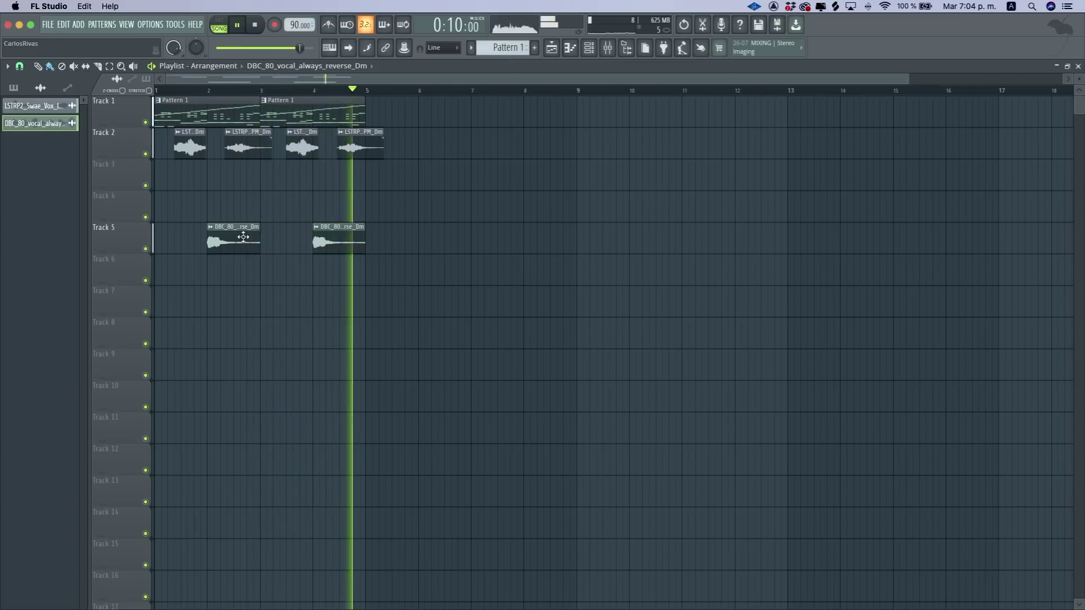
pyautogui.press('space')
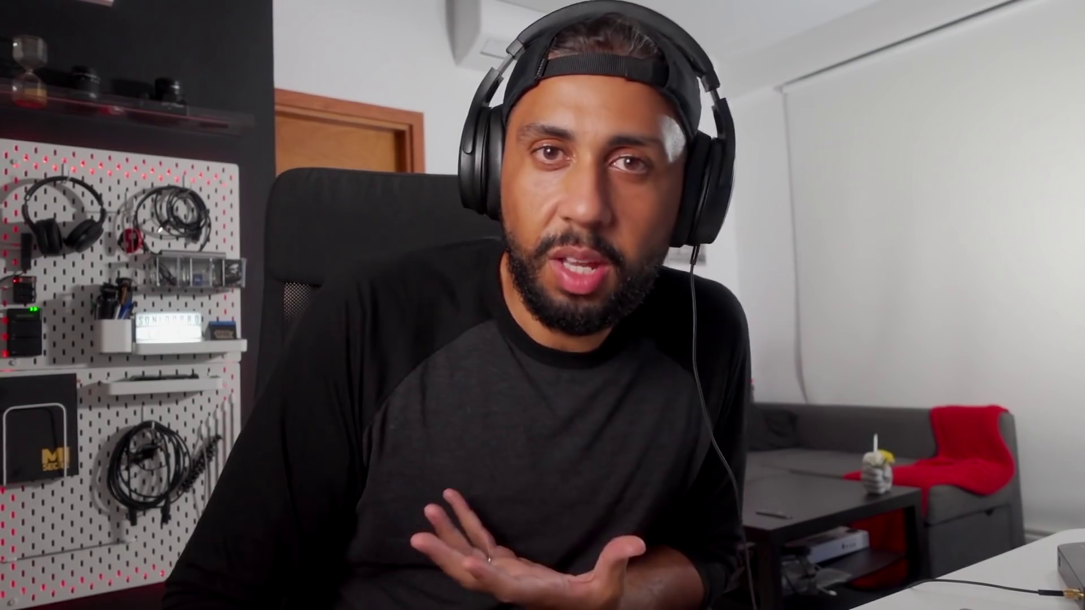